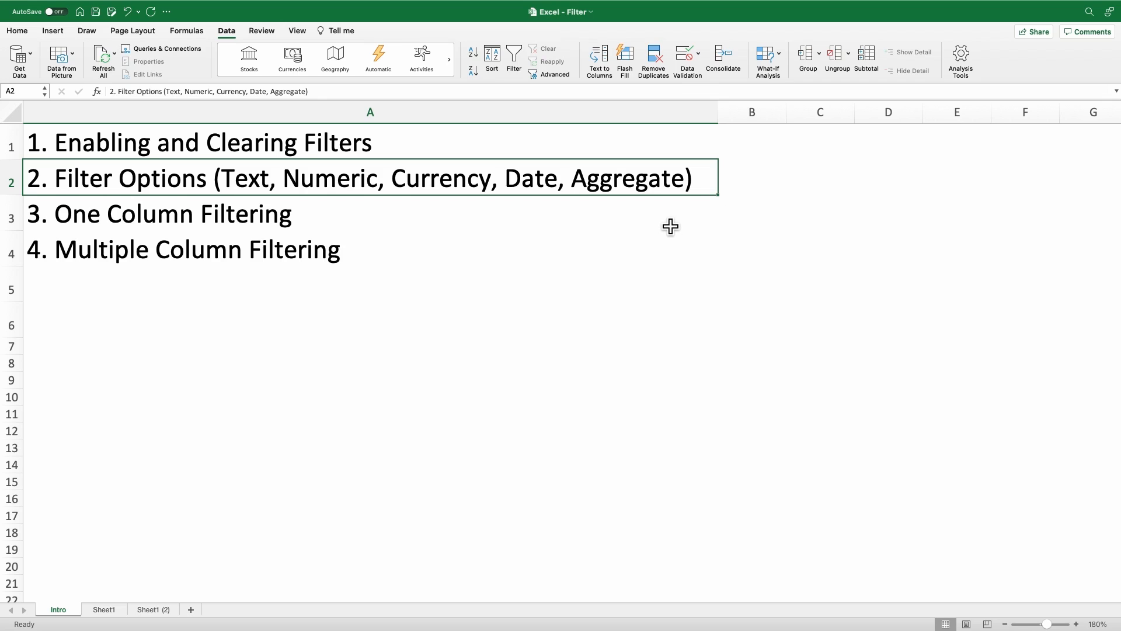
pyautogui.click(671, 217)
pyautogui.click(657, 253)
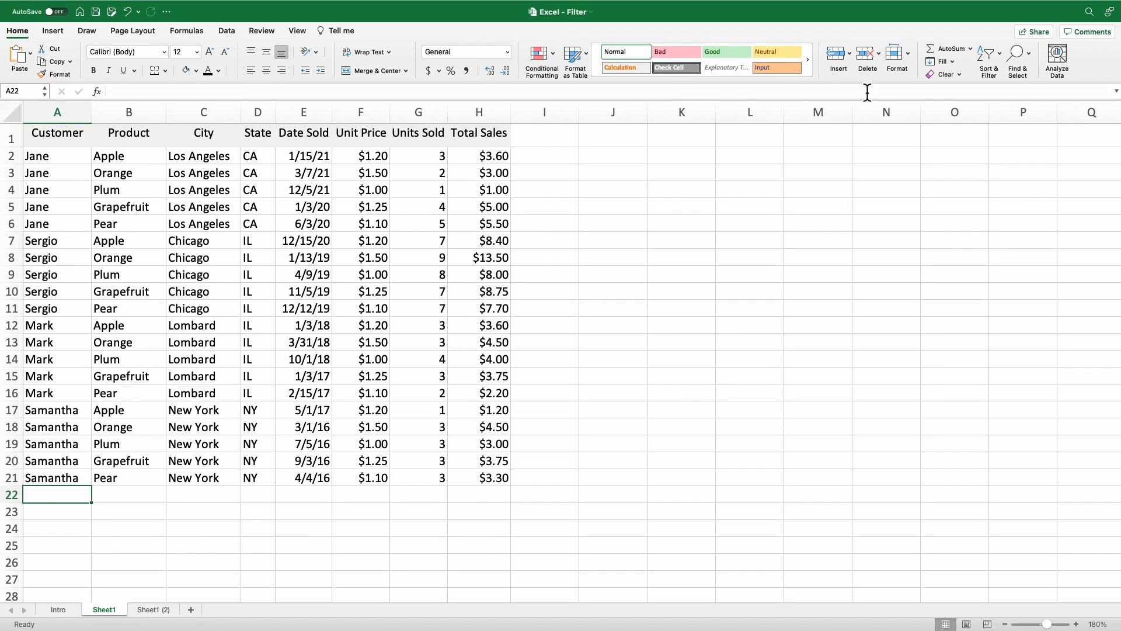
# - Turn on the header filters for the sales table on Sheet1, and turn them off again
pyautogui.click(999, 54)
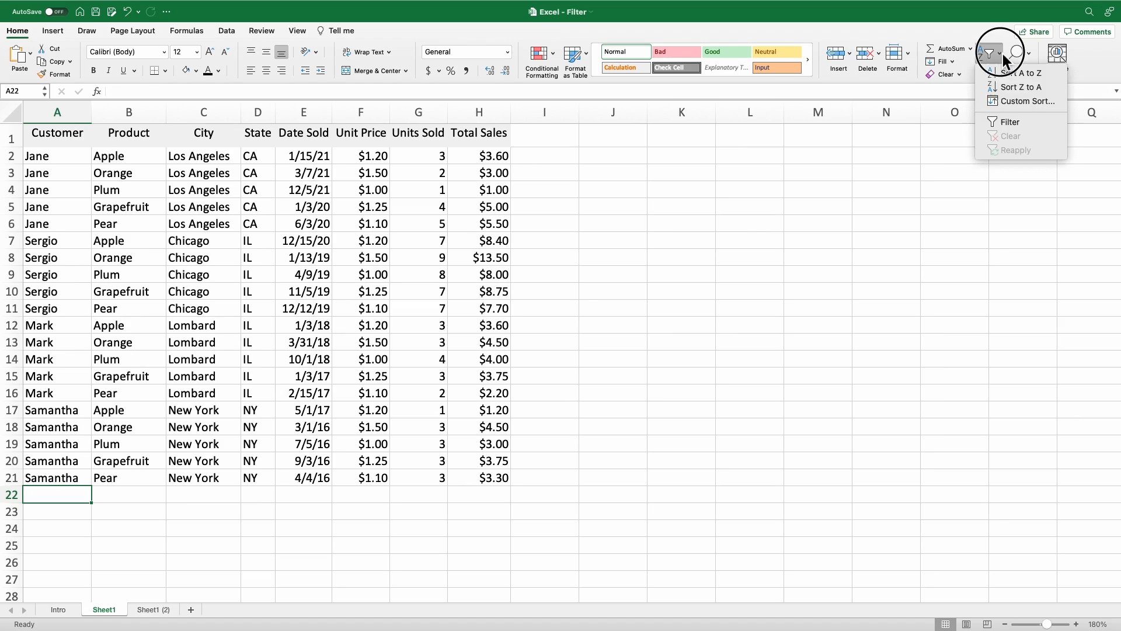
pyautogui.click(1013, 121)
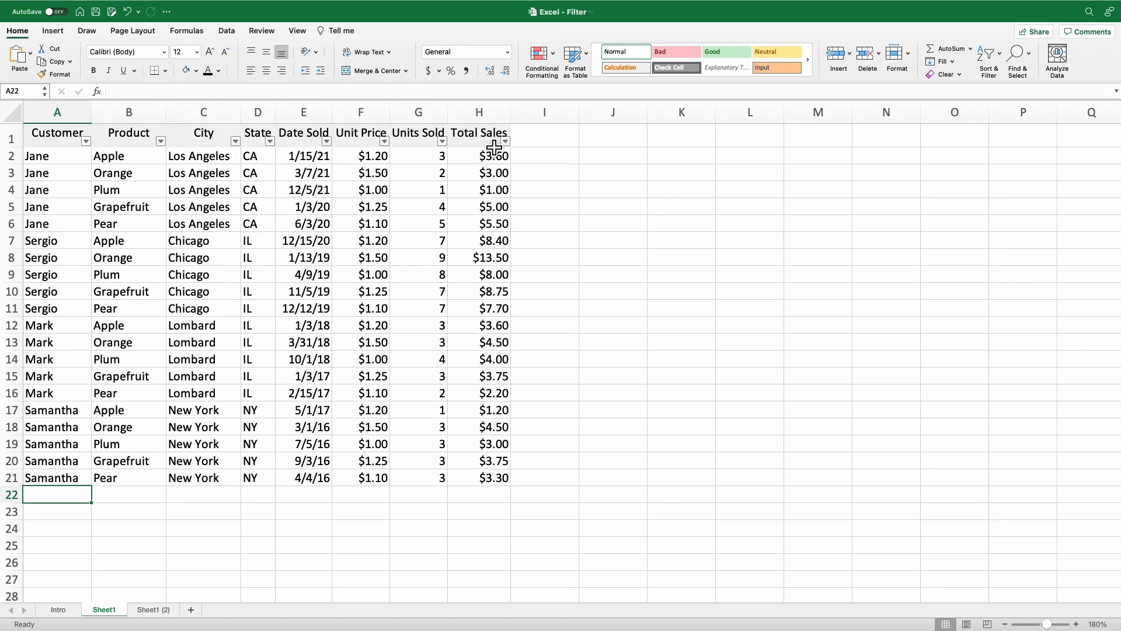
pyautogui.click(1001, 55)
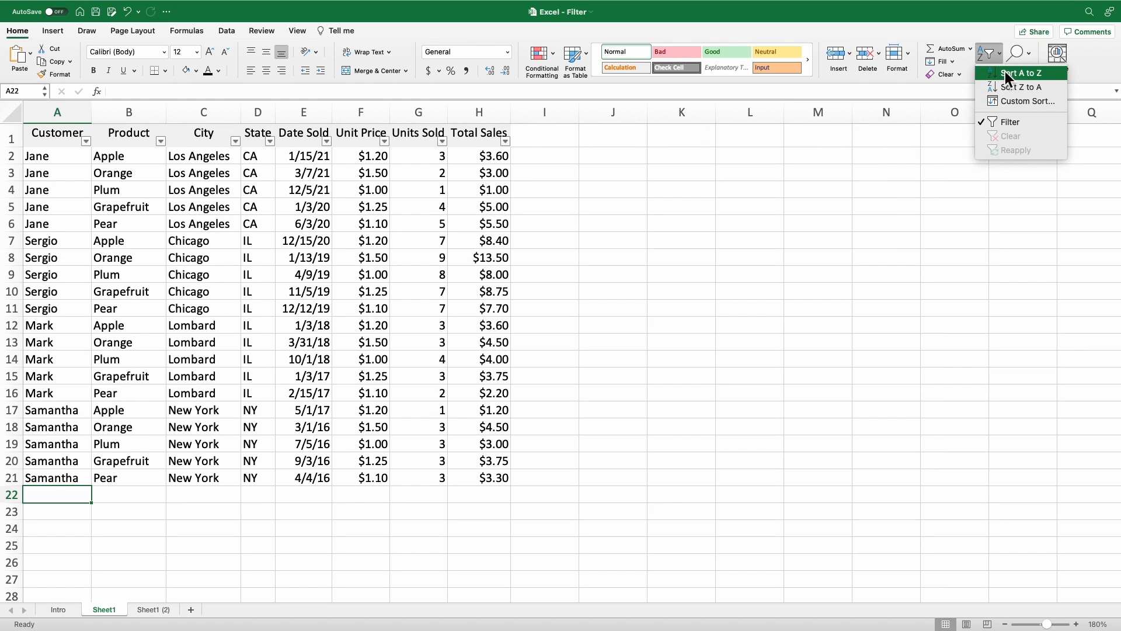
pyautogui.click(1007, 121)
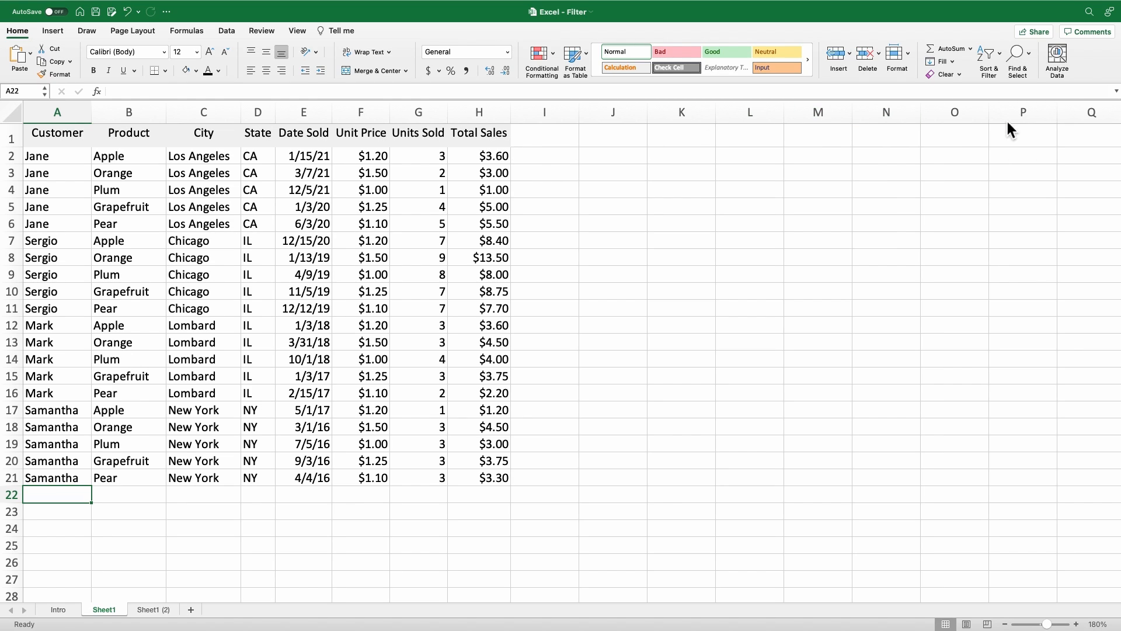
# - Enable filters on the header row of the sales table on Sheet1
pyautogui.click(225, 30)
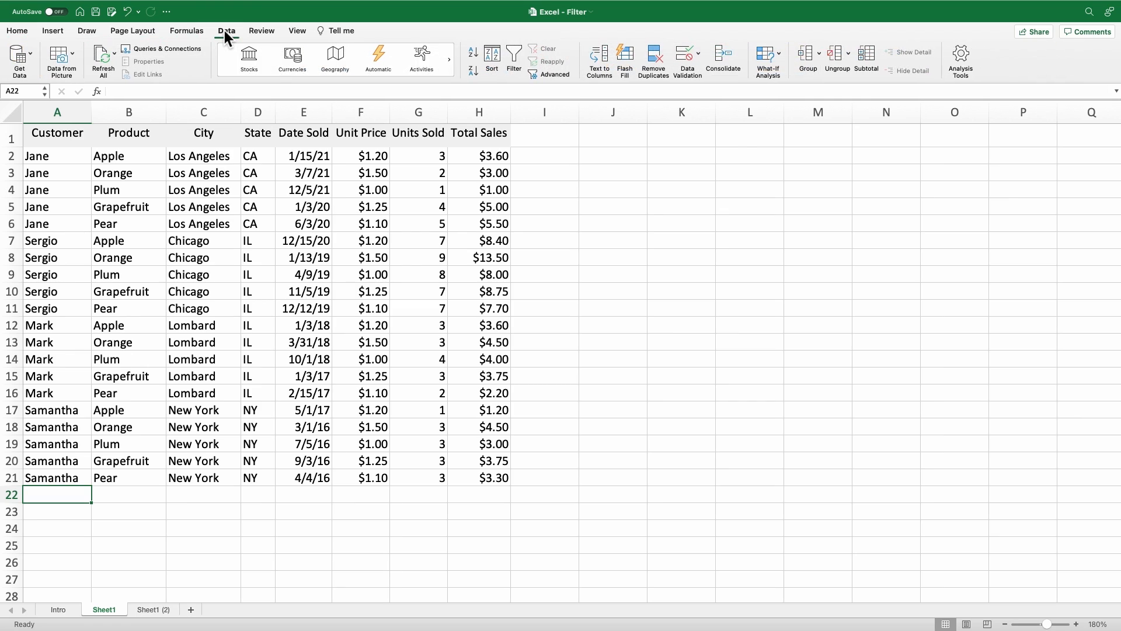
pyautogui.click(514, 54)
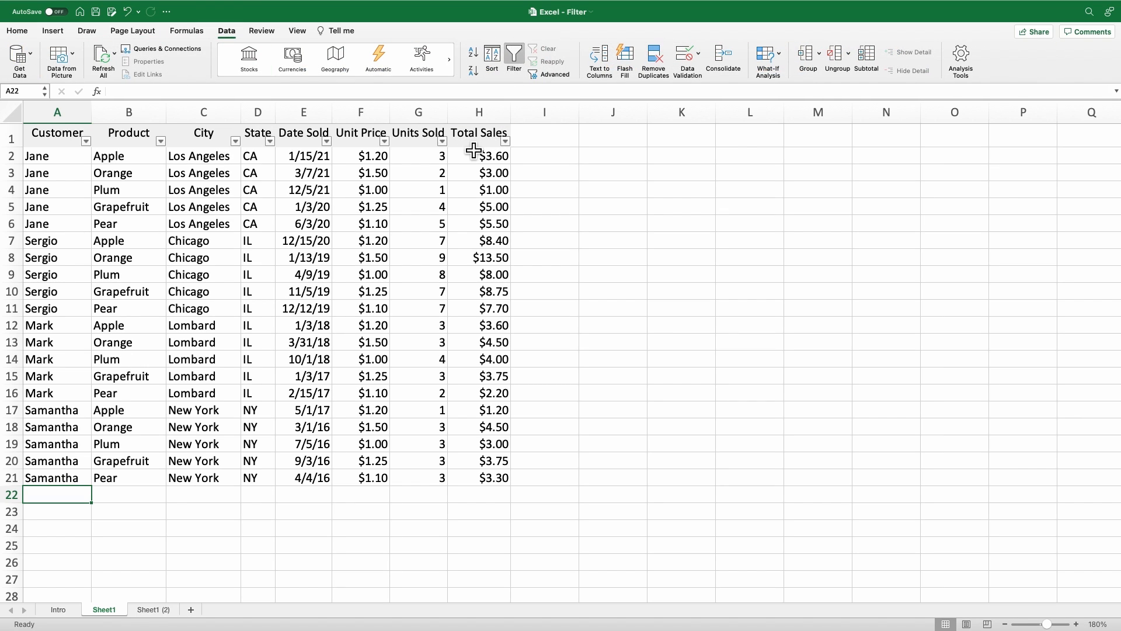
pyautogui.click(518, 57)
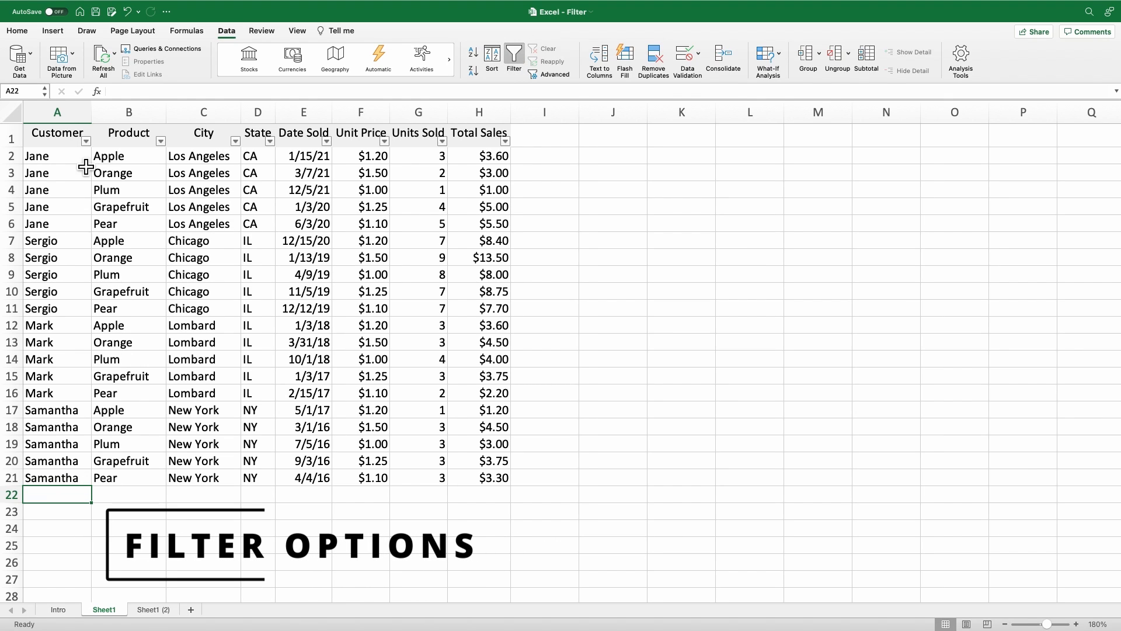
# - Open the Customer column's filter and review the available text filter conditions
pyautogui.click(87, 142)
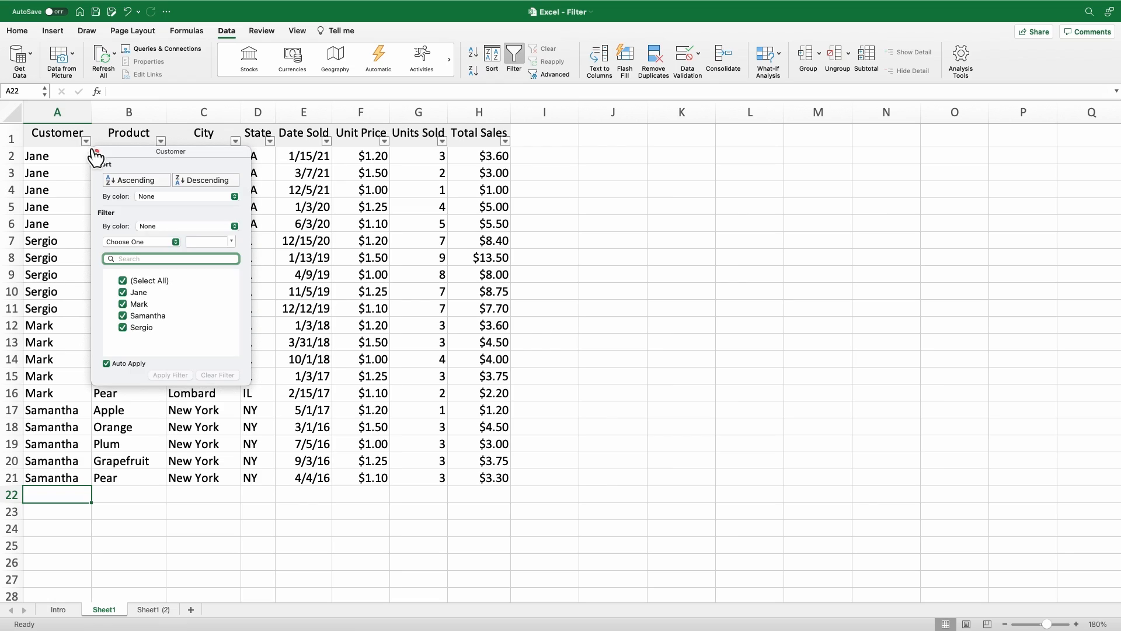
pyautogui.click(176, 242)
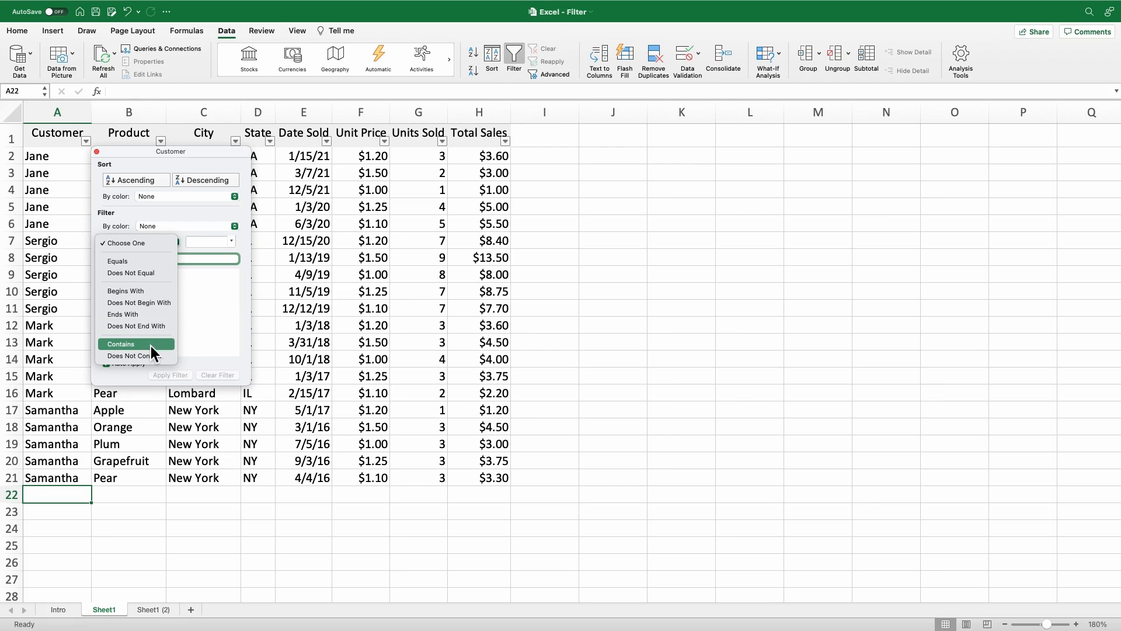
pyautogui.click(222, 318)
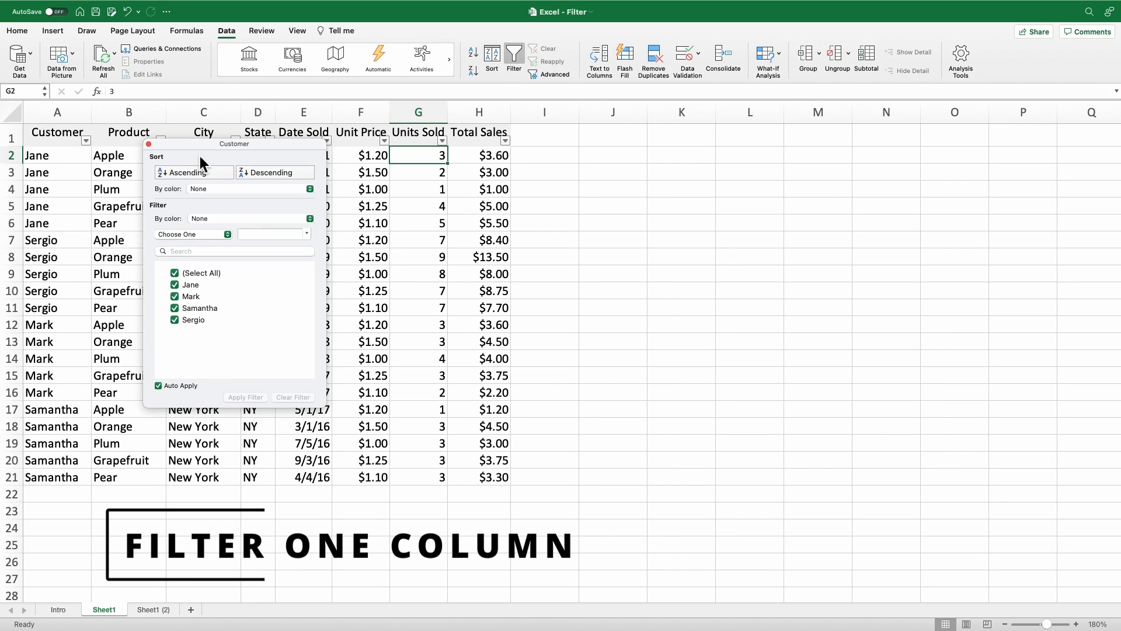
# - Filter the Customer column to only the first and last customers in the filter list, and clear that filter
pyautogui.click(175, 273)
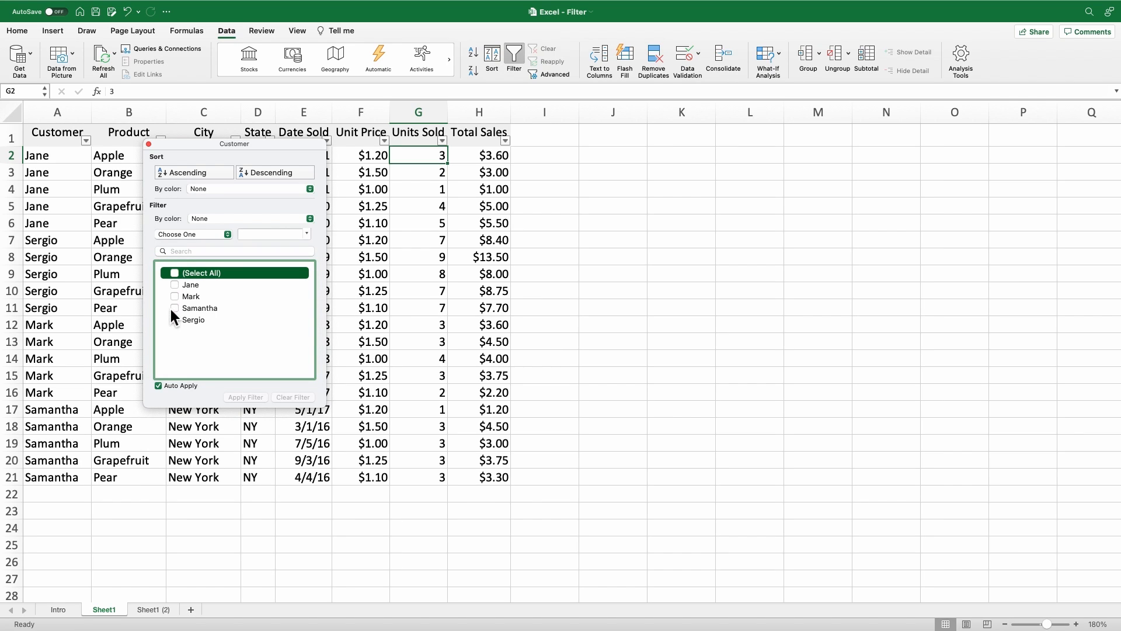
pyautogui.click(180, 289)
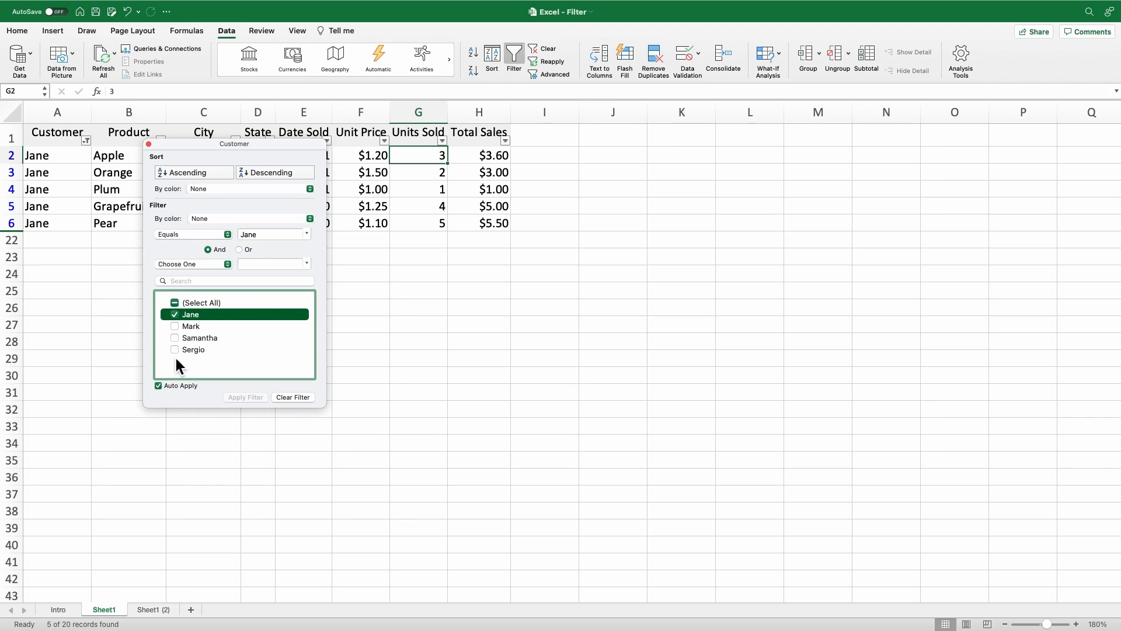
pyautogui.click(178, 350)
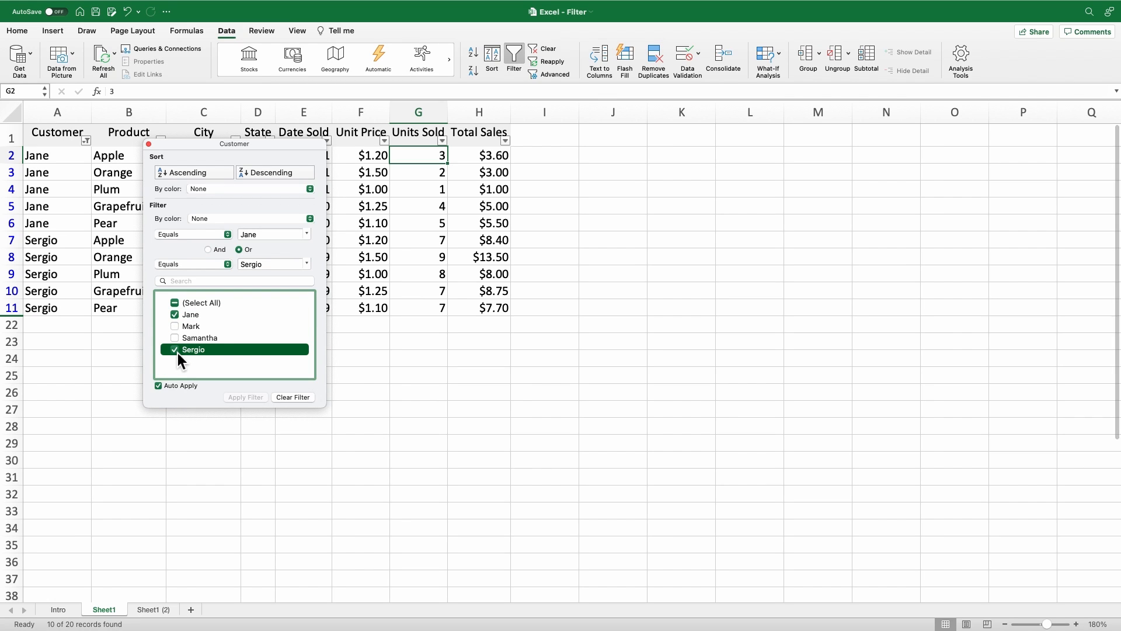
pyautogui.click(294, 397)
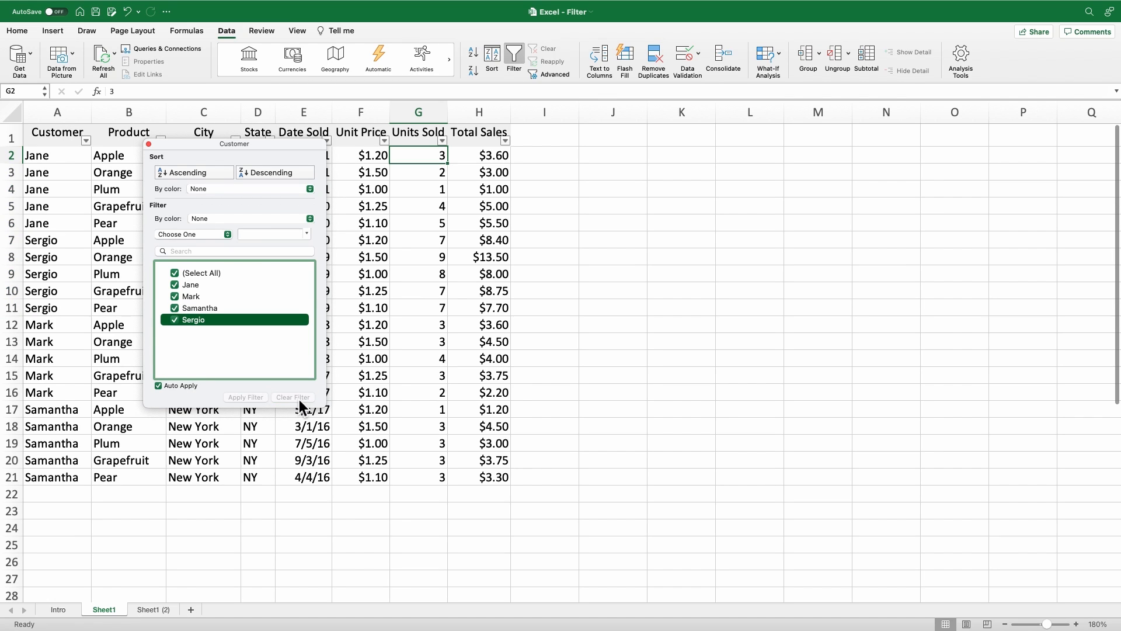
# - Filter the Customer column to entries that contain "ser", and clear the filter and close its options
pyautogui.click(216, 236)
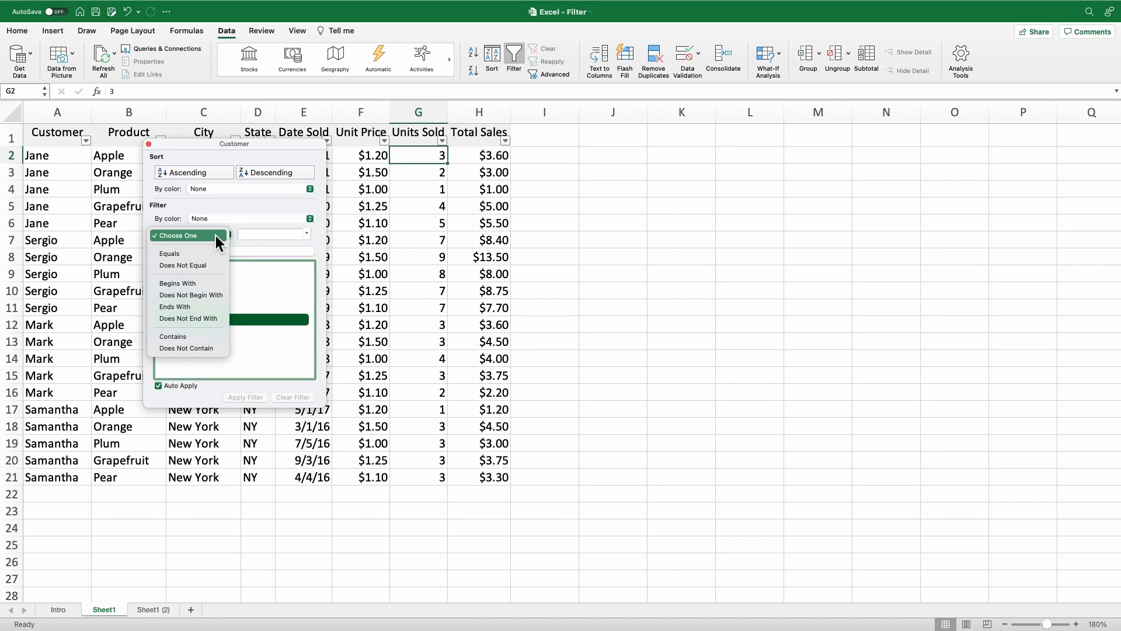
pyautogui.click(173, 338)
pyautogui.click(258, 241)
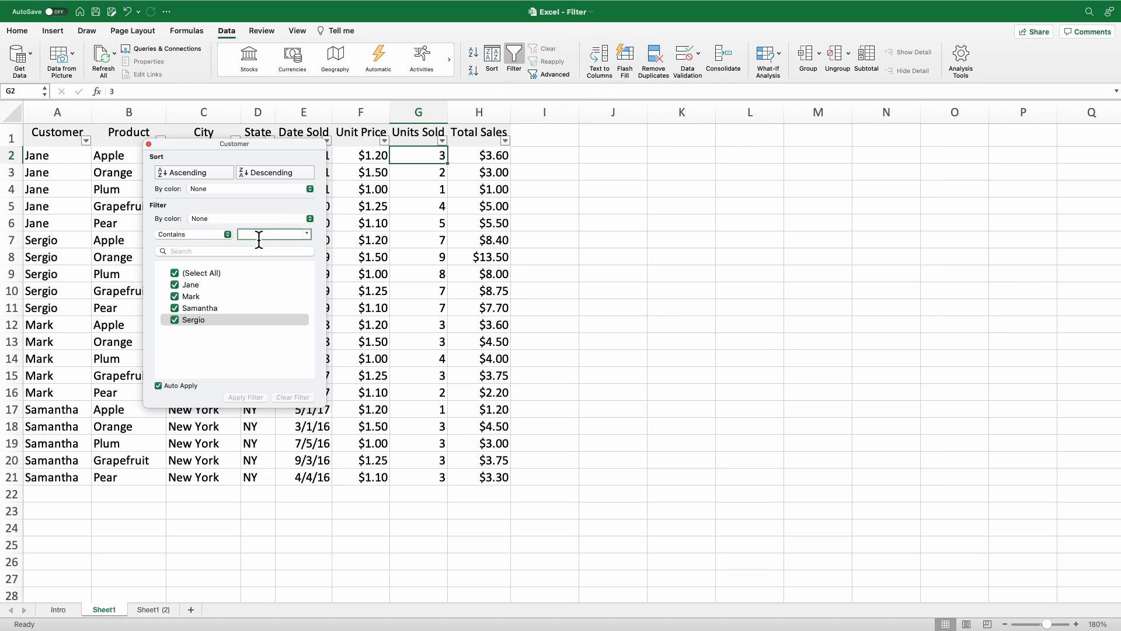
pyautogui.write('ser')
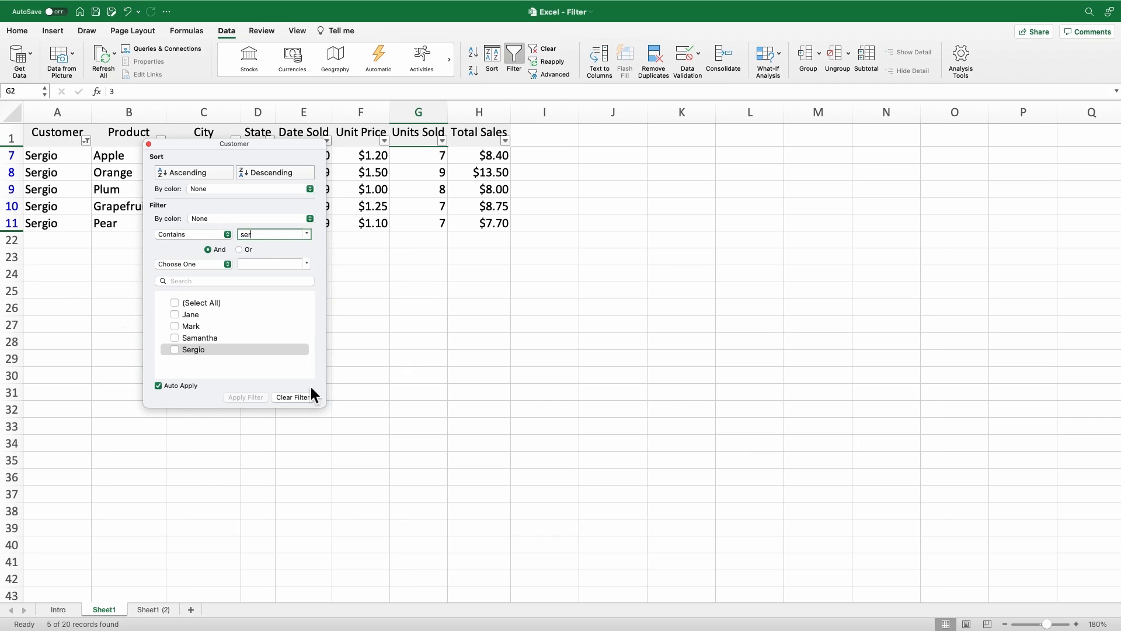
pyautogui.click(293, 397)
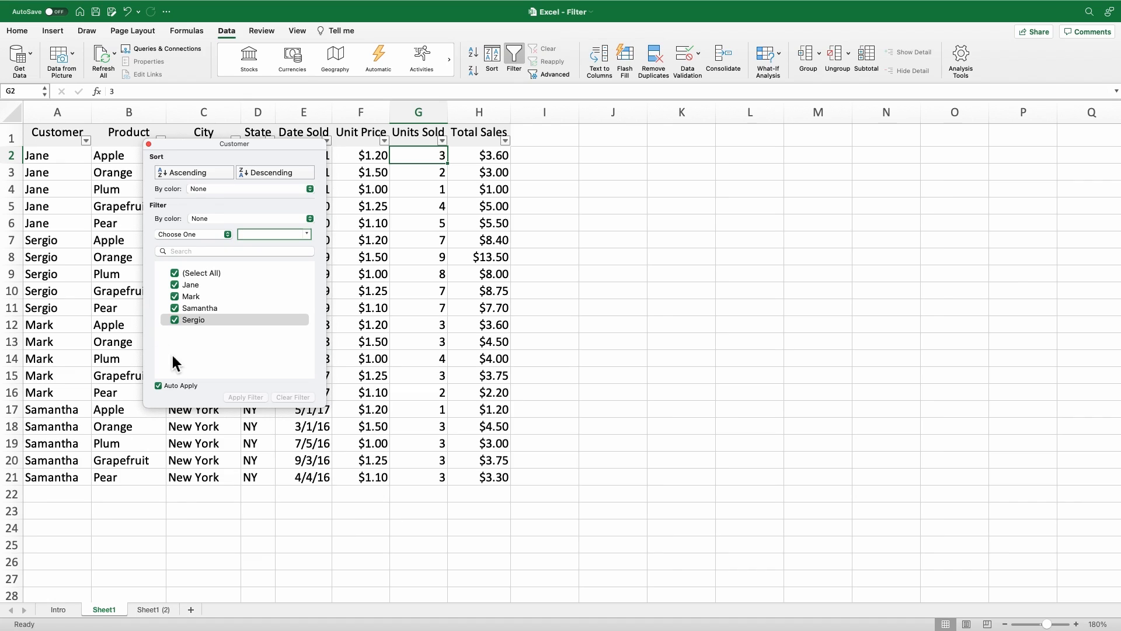
pyautogui.click(87, 141)
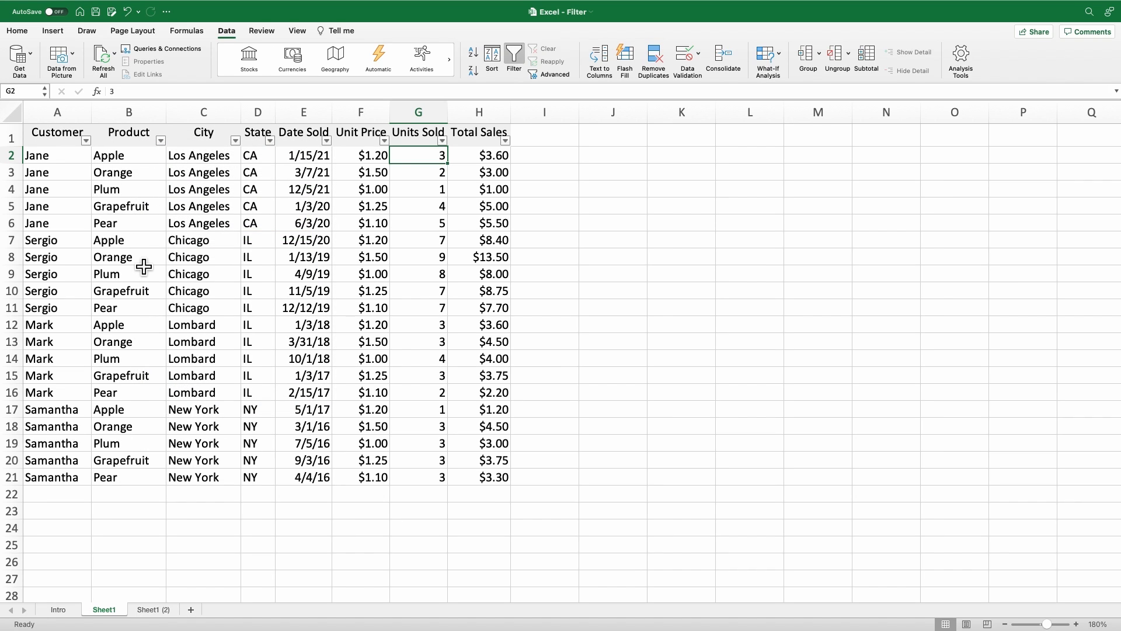
# - Filter the Units Sold column by the listed values 3 and 7, and clear the filter
pyautogui.click(444, 141)
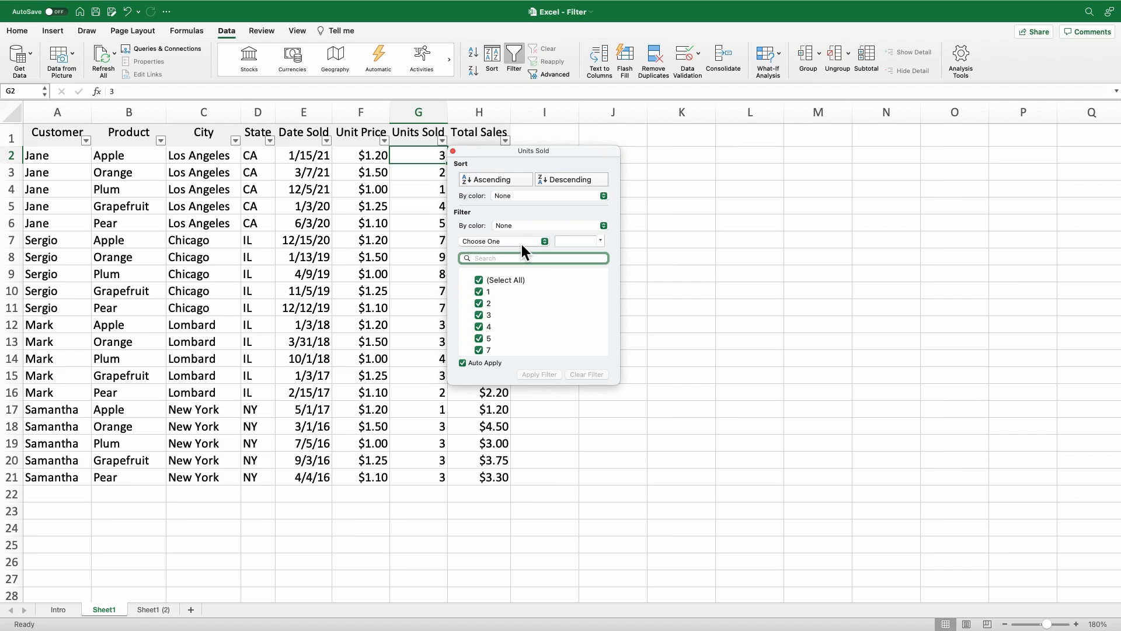
pyautogui.click(480, 280)
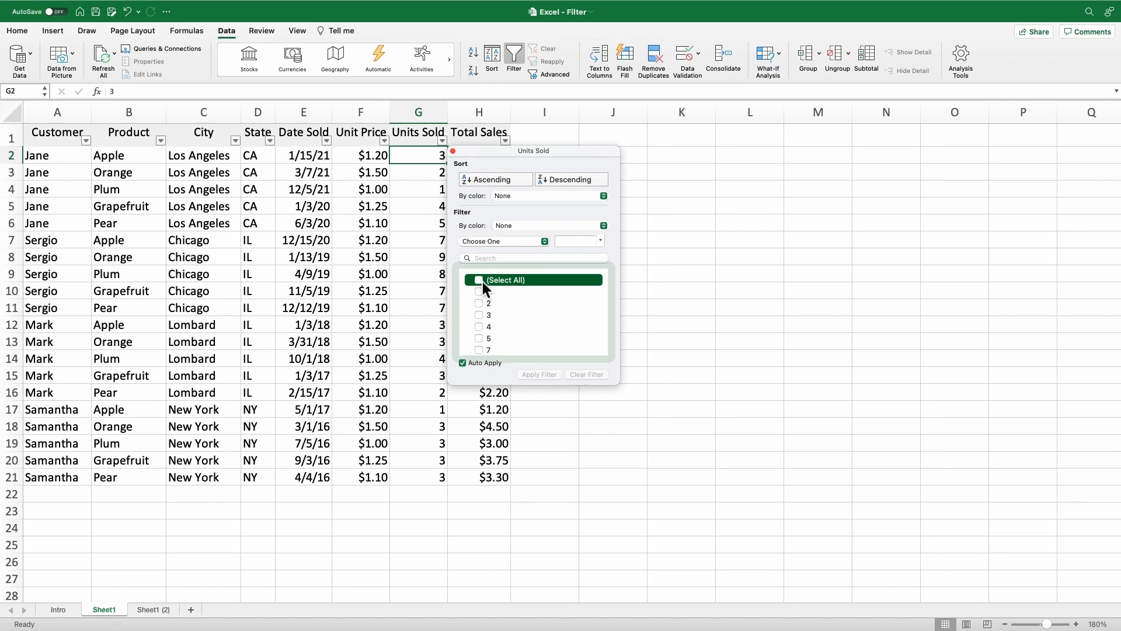
pyautogui.click(480, 317)
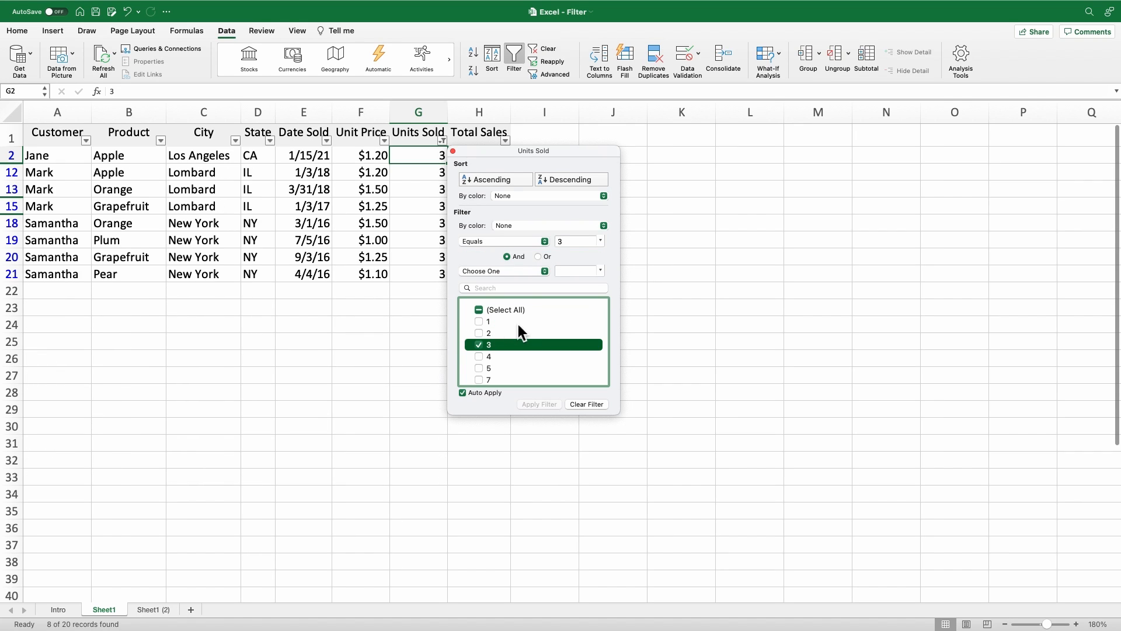
pyautogui.moveTo(498, 154); pyautogui.dragTo(565, 142)
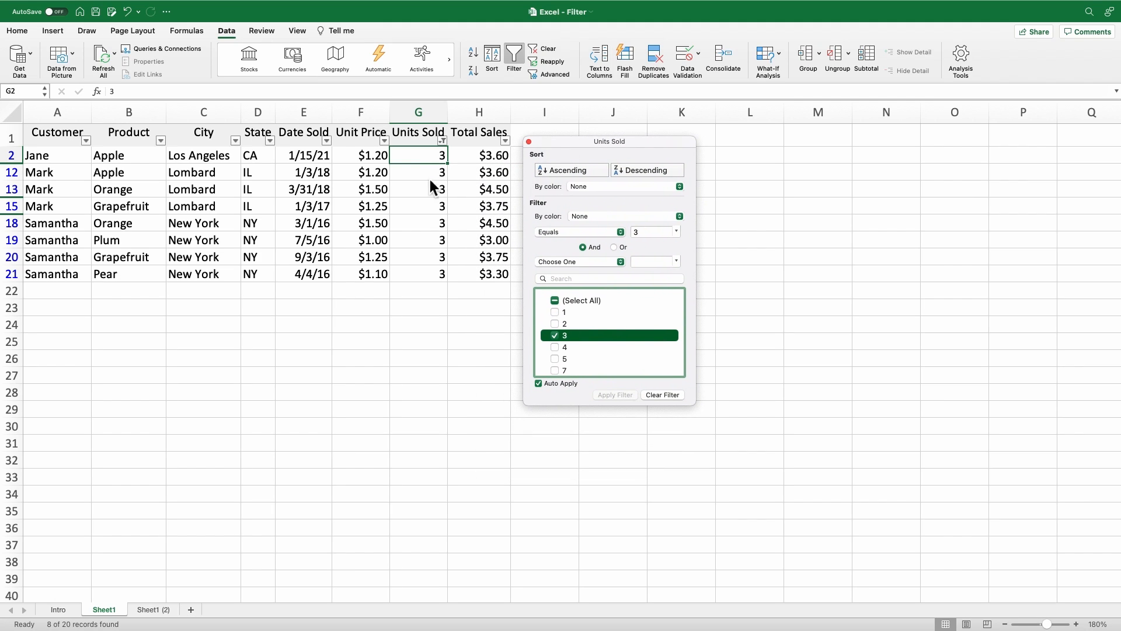
pyautogui.click(555, 370)
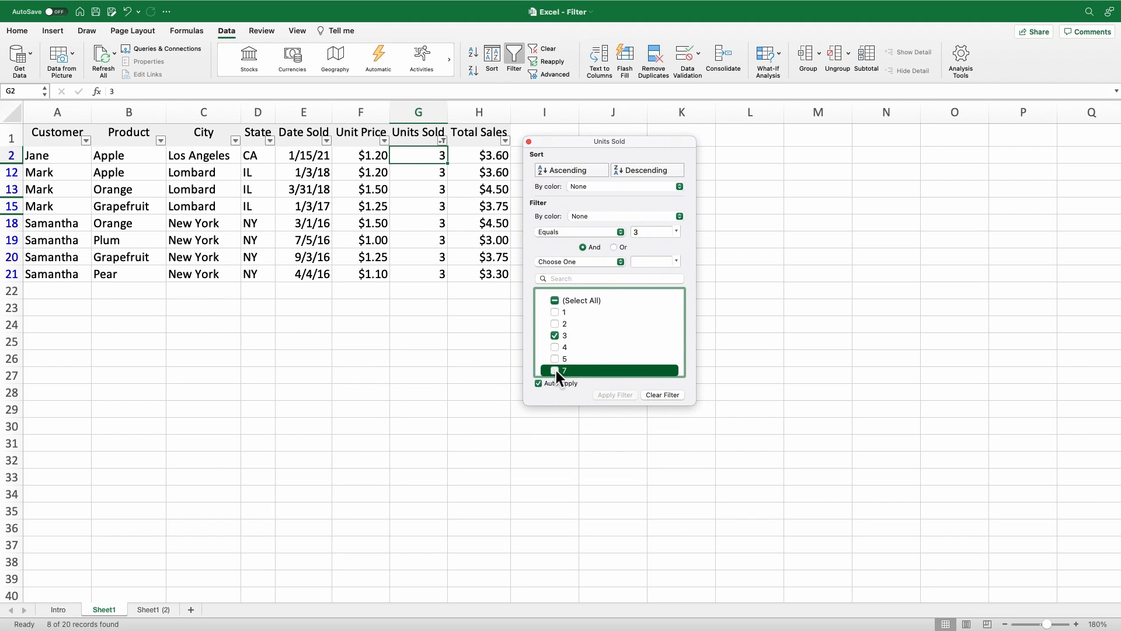
pyautogui.click(669, 395)
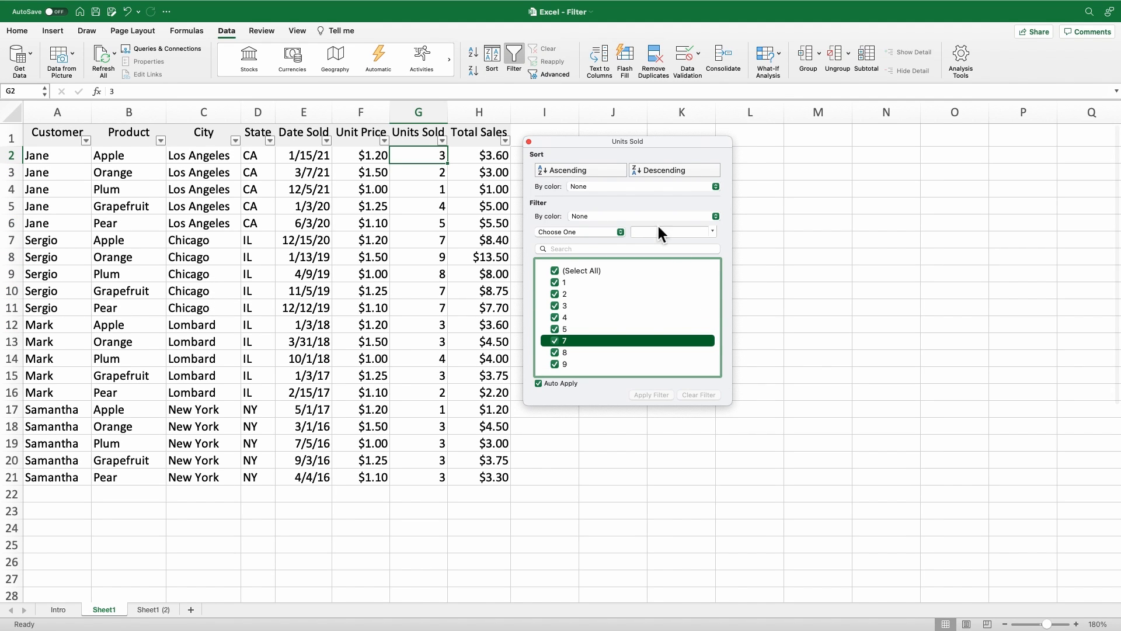
# - Filter the Units Sold column to values greater than 1, and clear the filter
pyautogui.click(591, 234)
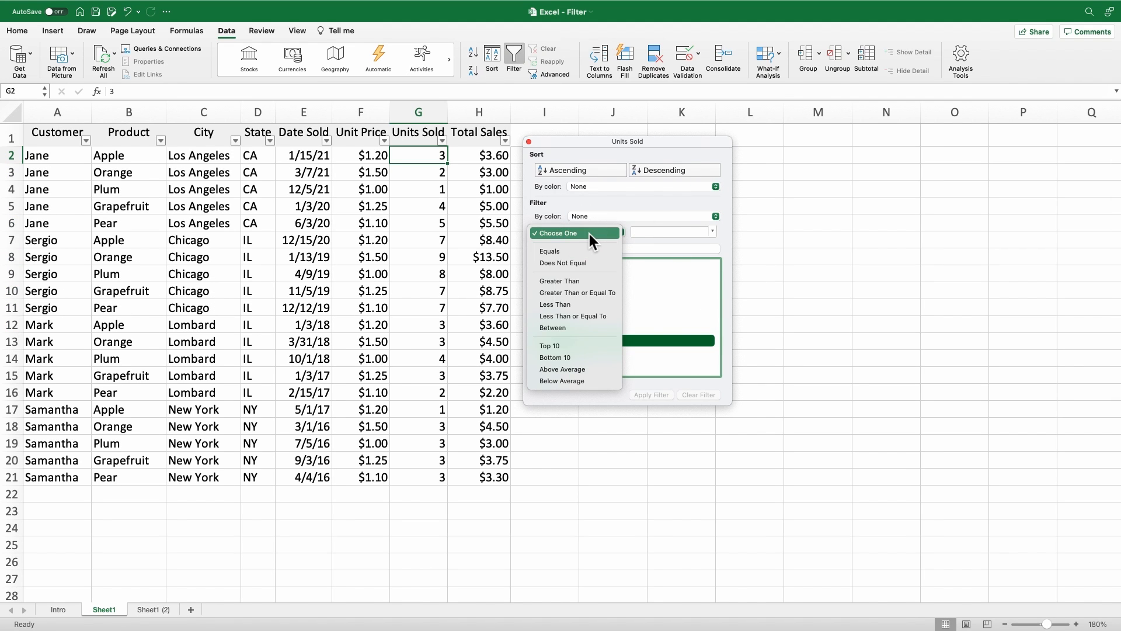
pyautogui.click(559, 281)
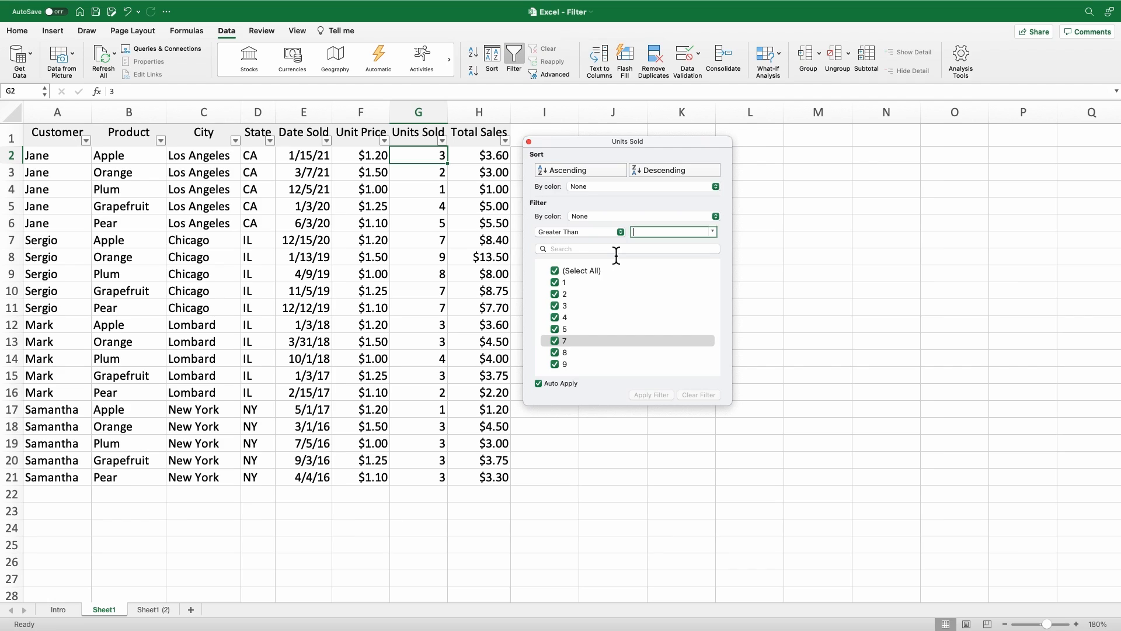
pyautogui.write('1')
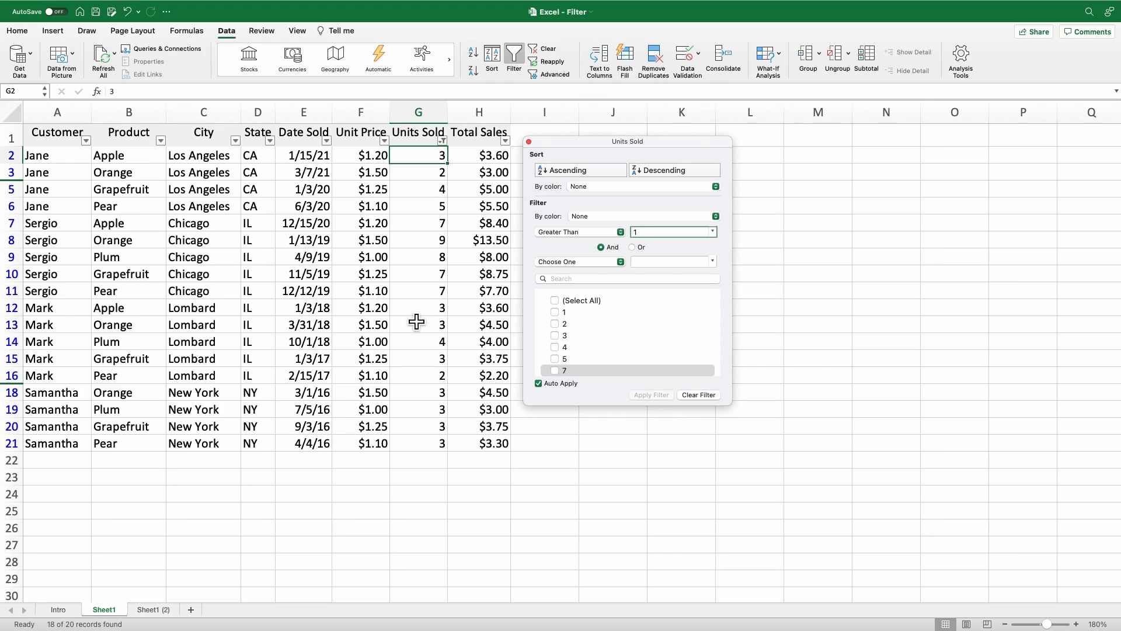
pyautogui.click(703, 398)
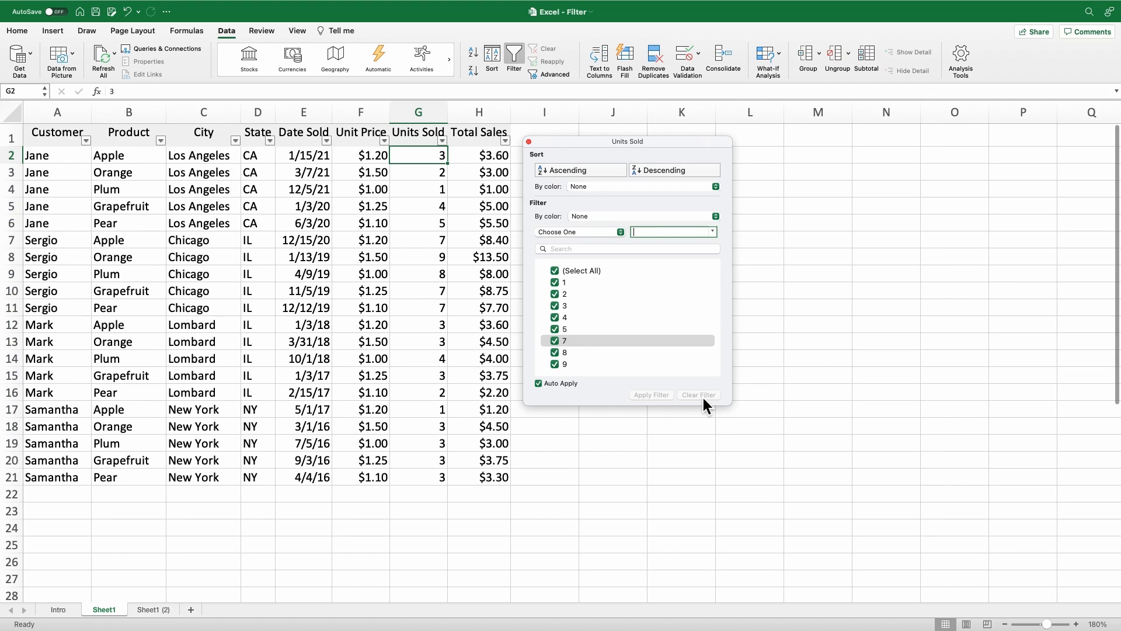
# - Filter the Units Sold column to values between 3 and 5 inclusive, and clear the filter
pyautogui.click(594, 233)
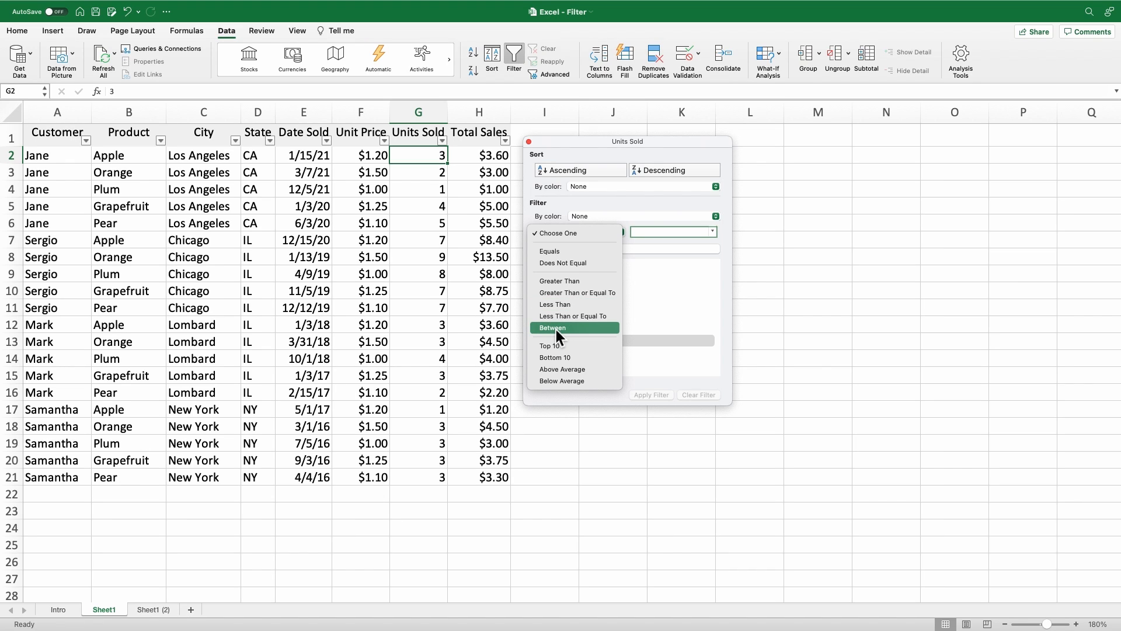
pyautogui.click(577, 292)
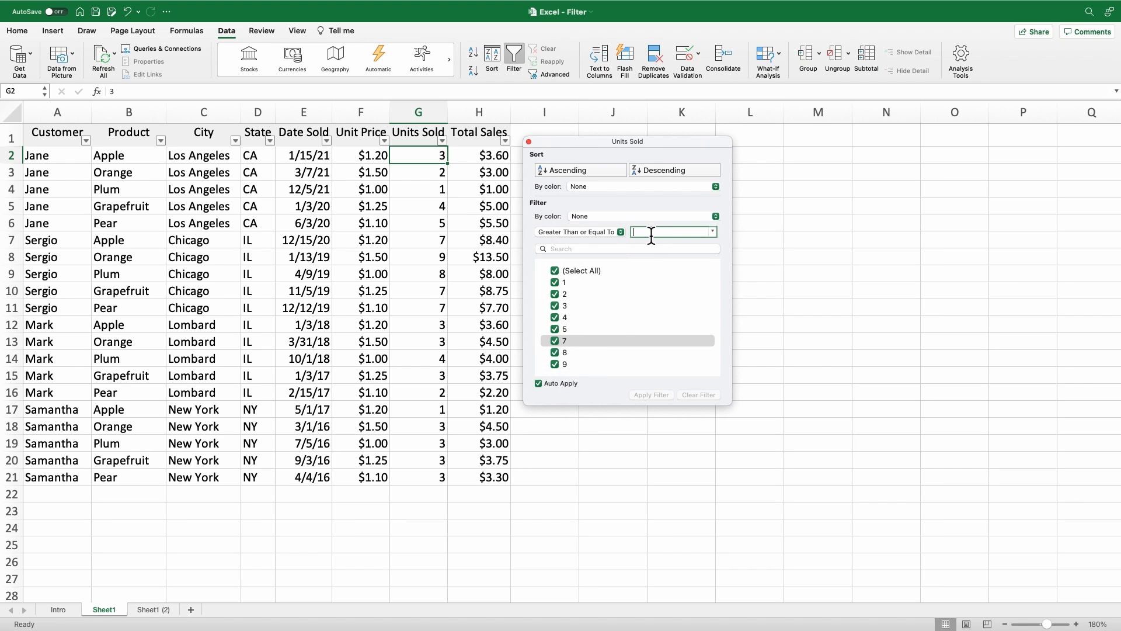
pyautogui.write('3')
pyautogui.press('Return')
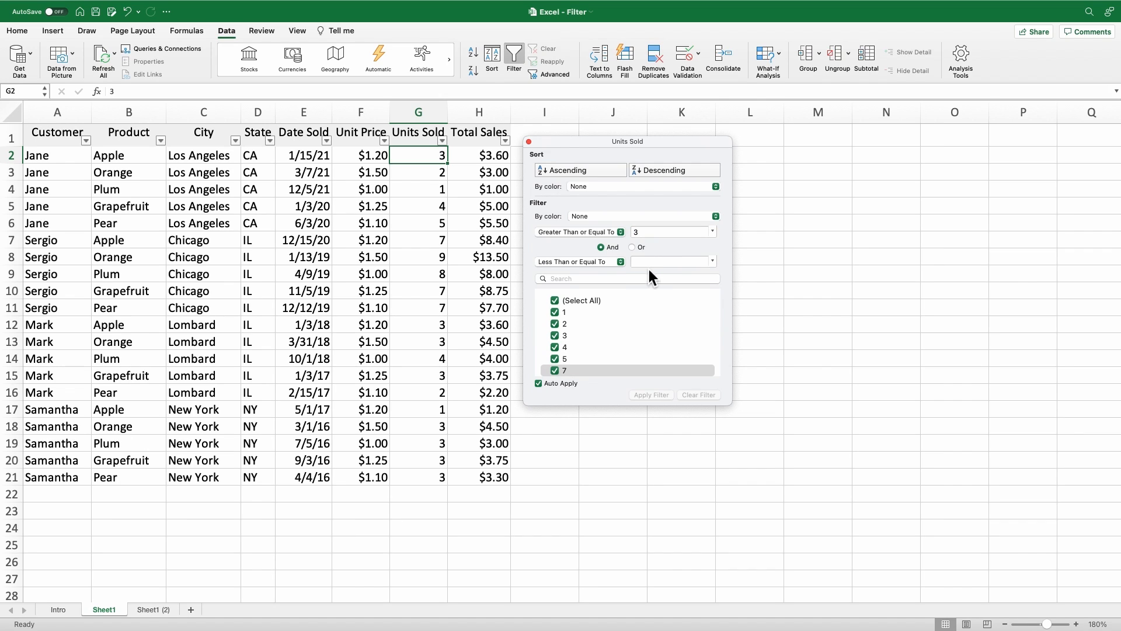
pyautogui.click(653, 262)
pyautogui.write('5')
pyautogui.press('Return')
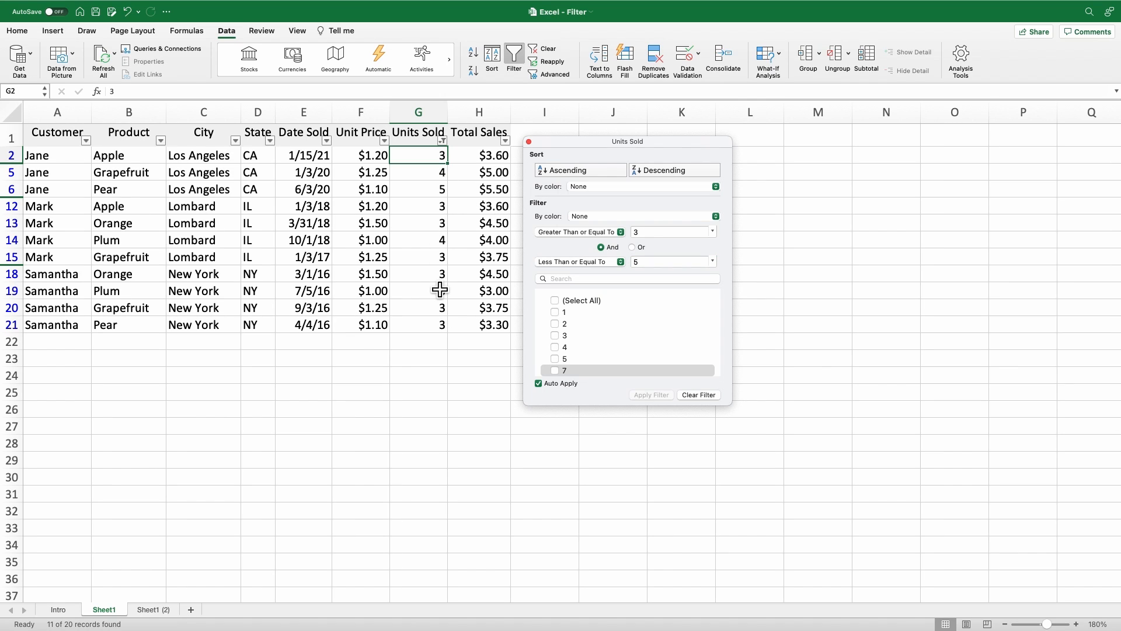
pyautogui.click(699, 395)
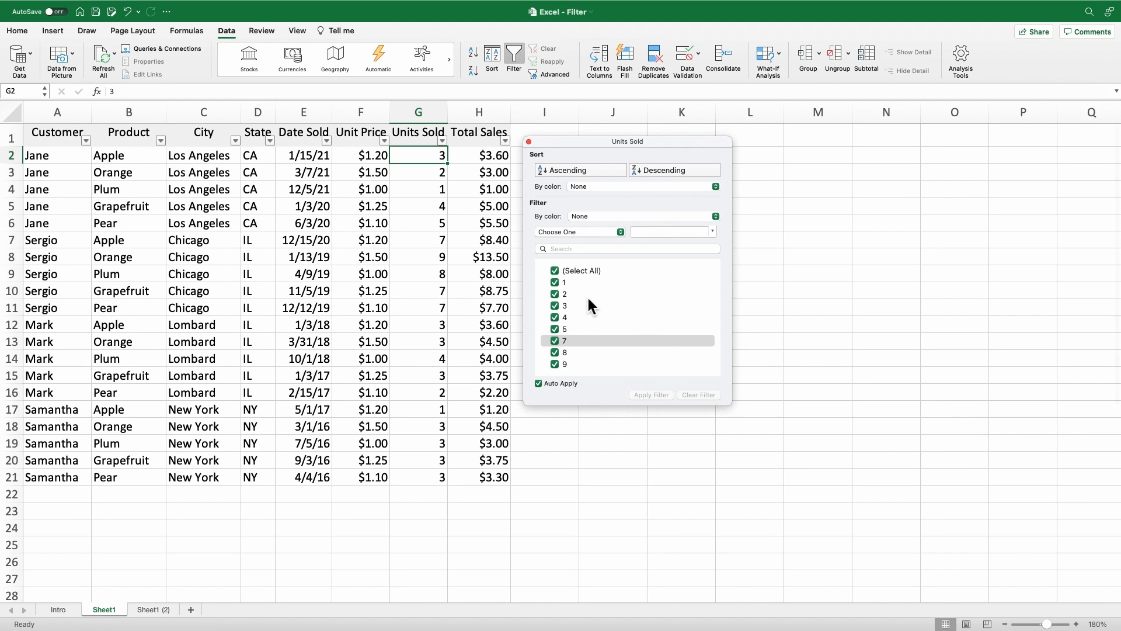
# - Filter the Total Sales column to its top 10 items, and reposition the filter options beside the table
pyautogui.click(530, 159)
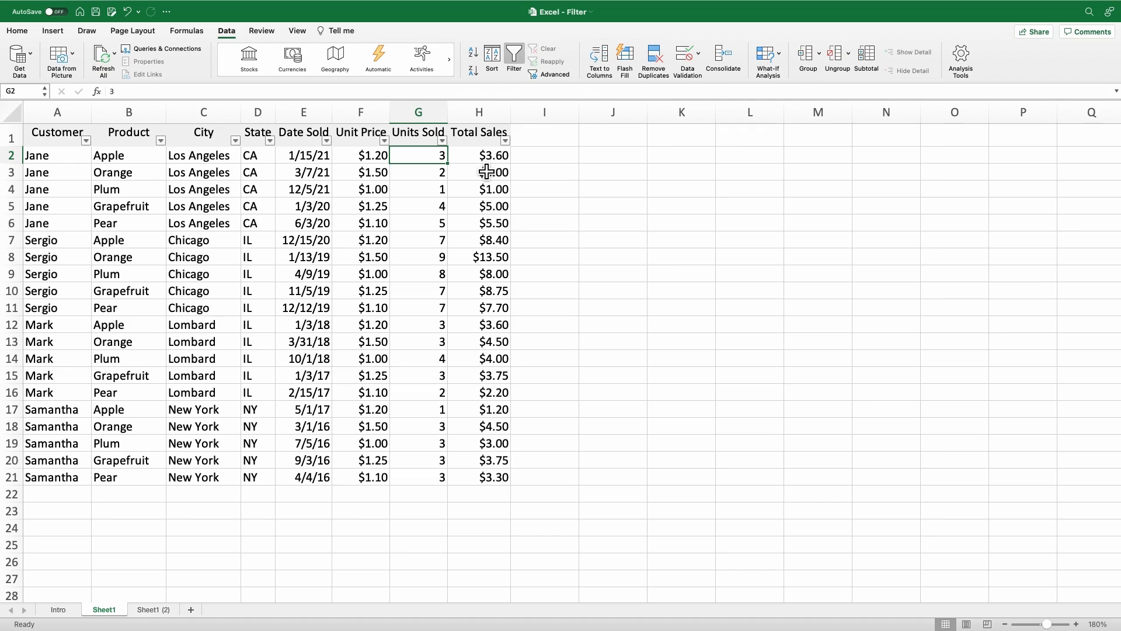
pyautogui.click(506, 141)
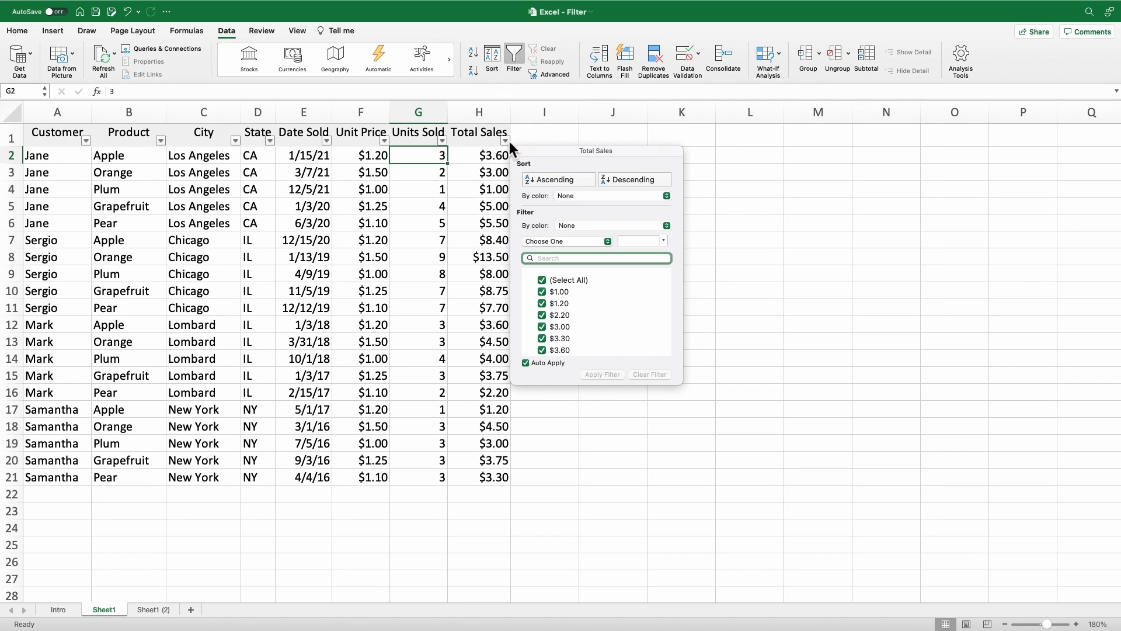
pyautogui.click(575, 242)
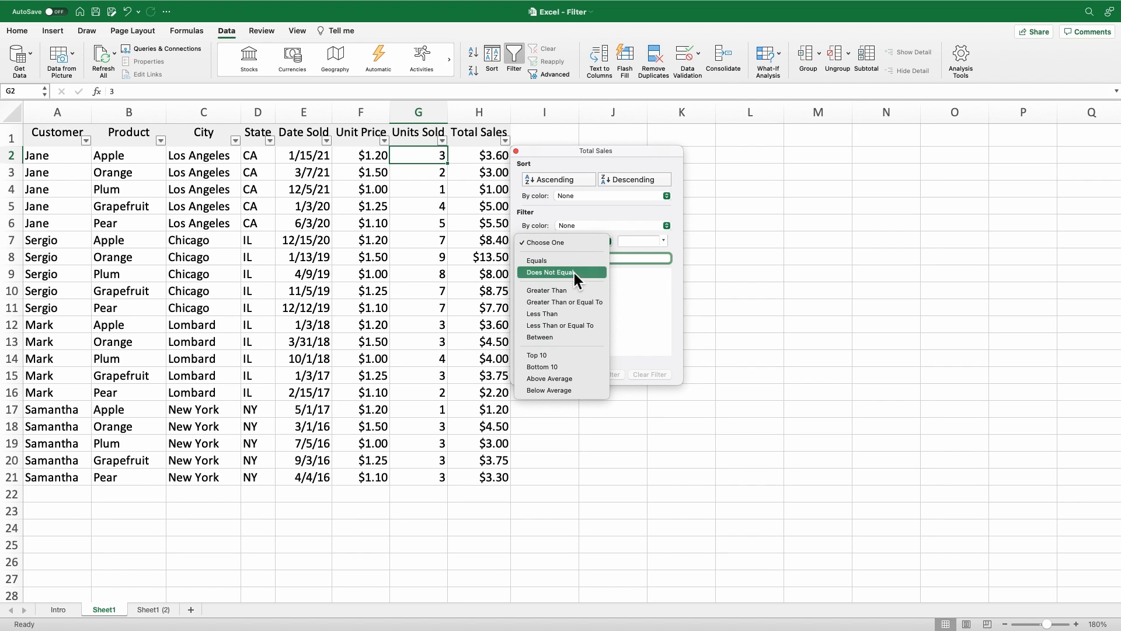
pyautogui.click(541, 356)
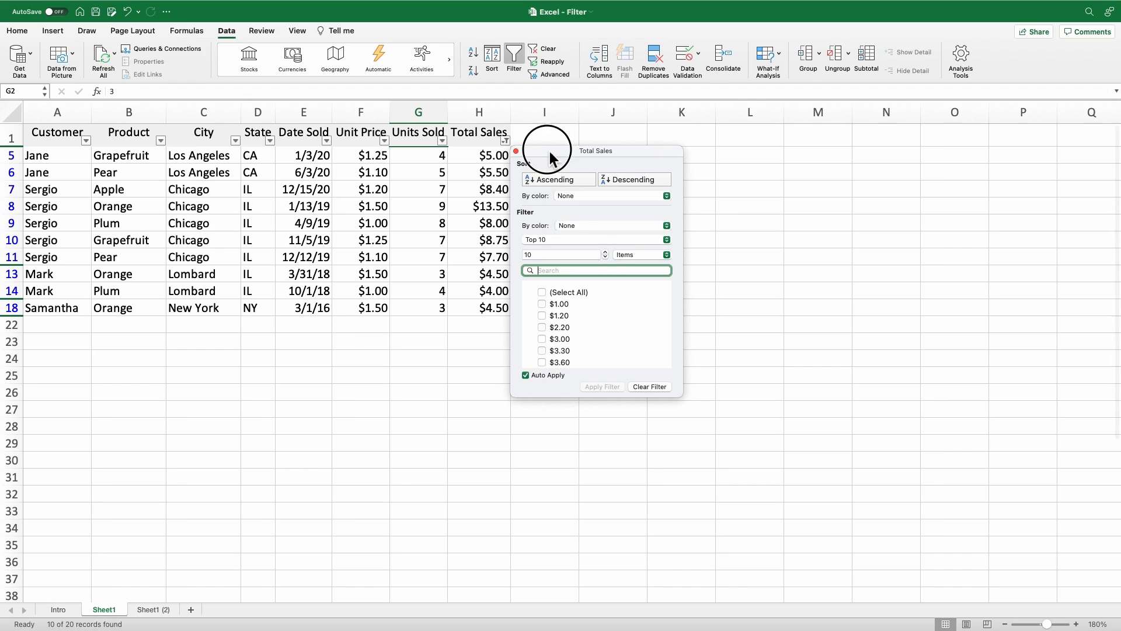
pyautogui.moveTo(549, 152); pyautogui.dragTo(576, 138)
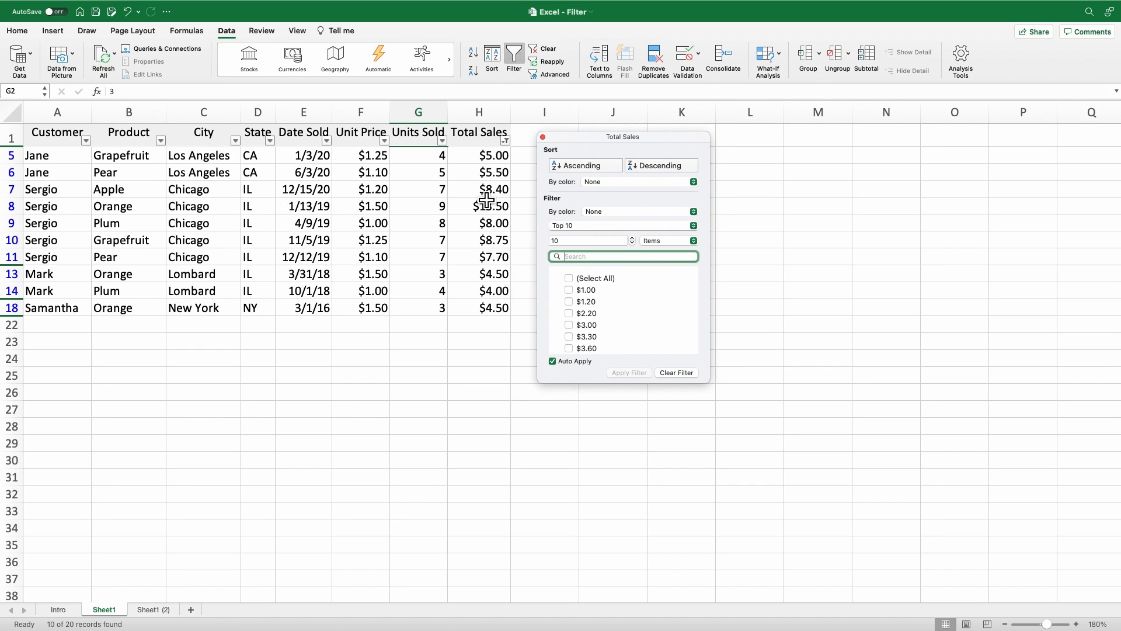
# - Clear the Top 10 filter from the Total Sales column and filter it to above-average values
pyautogui.click(676, 373)
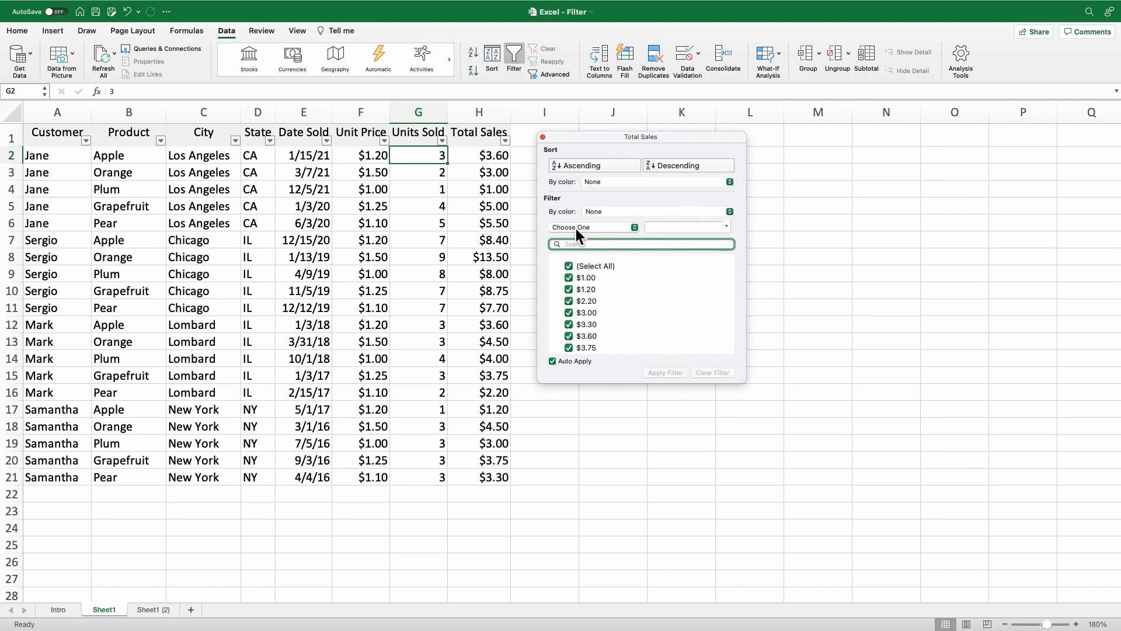
pyautogui.click(594, 227)
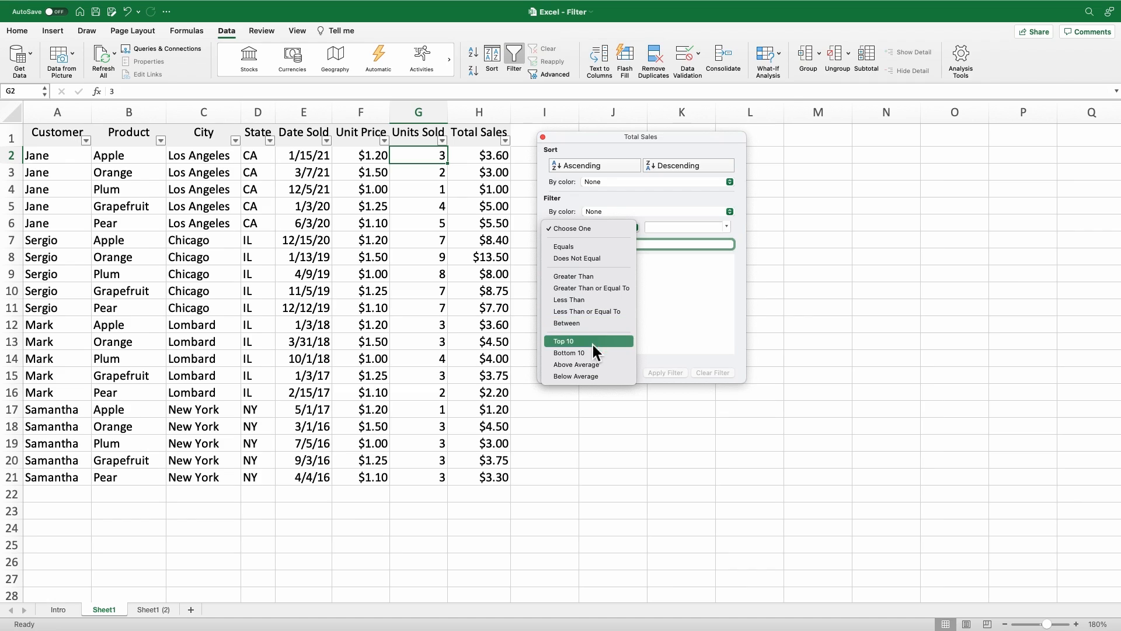
pyautogui.click(575, 365)
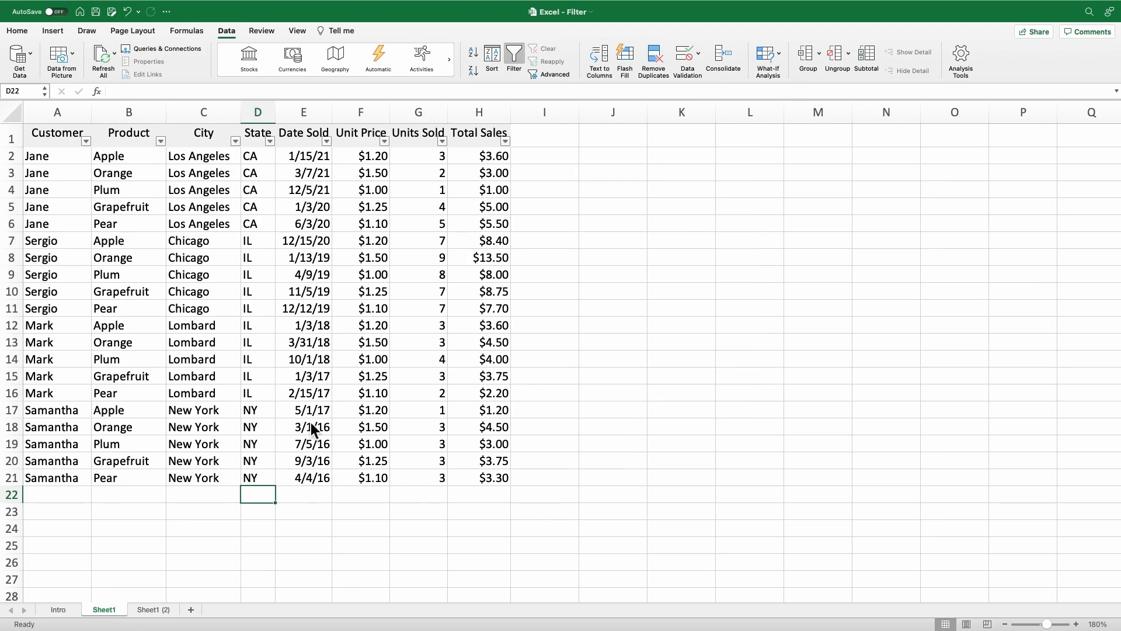
# - Filter the Date Sold column to dates between 1/13/19 and 12/5/21, and clear the filter
pyautogui.click(327, 141)
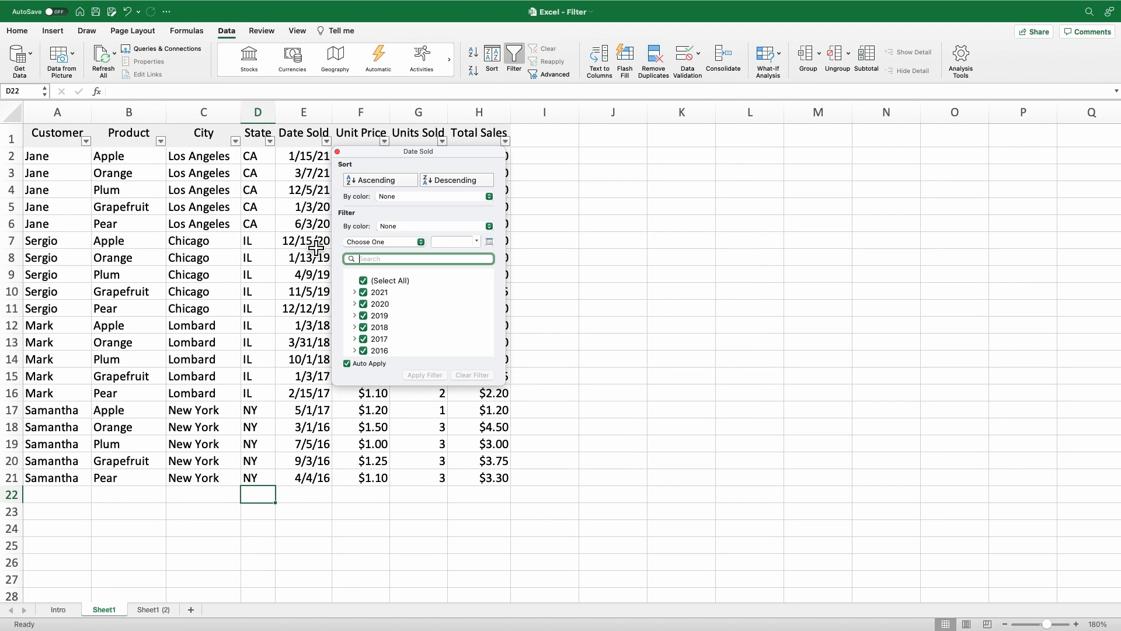
pyautogui.click(370, 243)
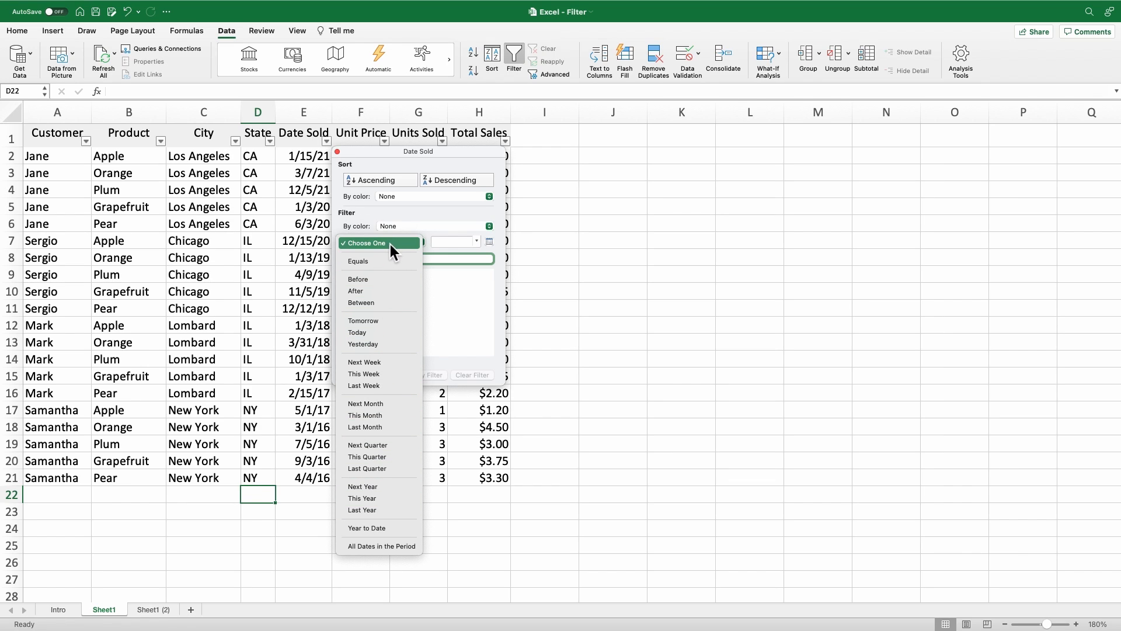
pyautogui.click(371, 303)
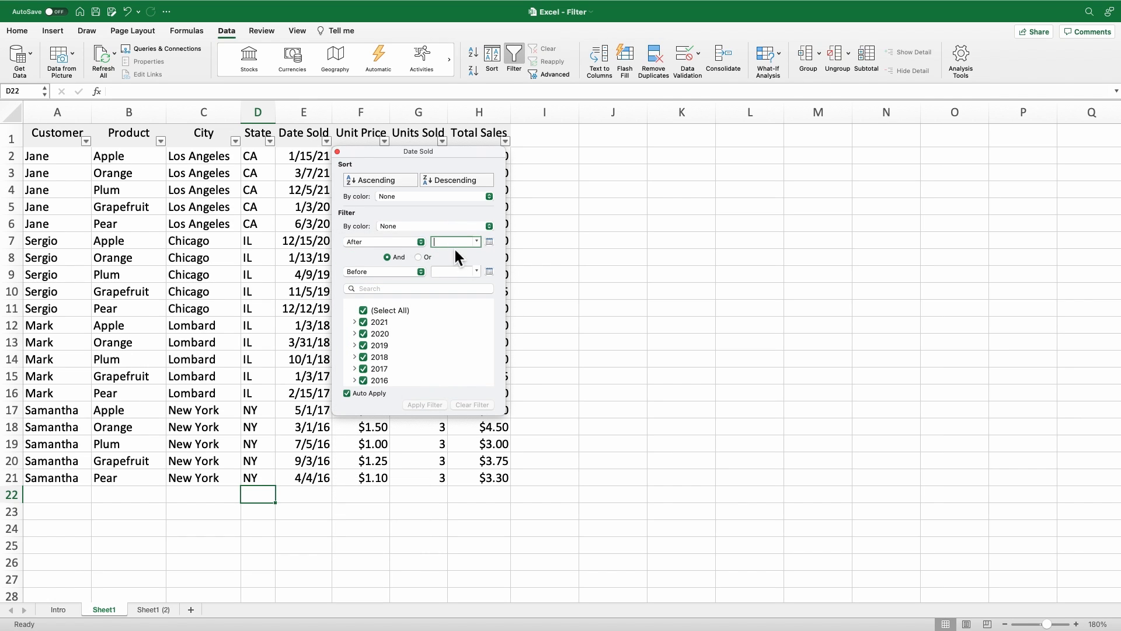
pyautogui.click(477, 242)
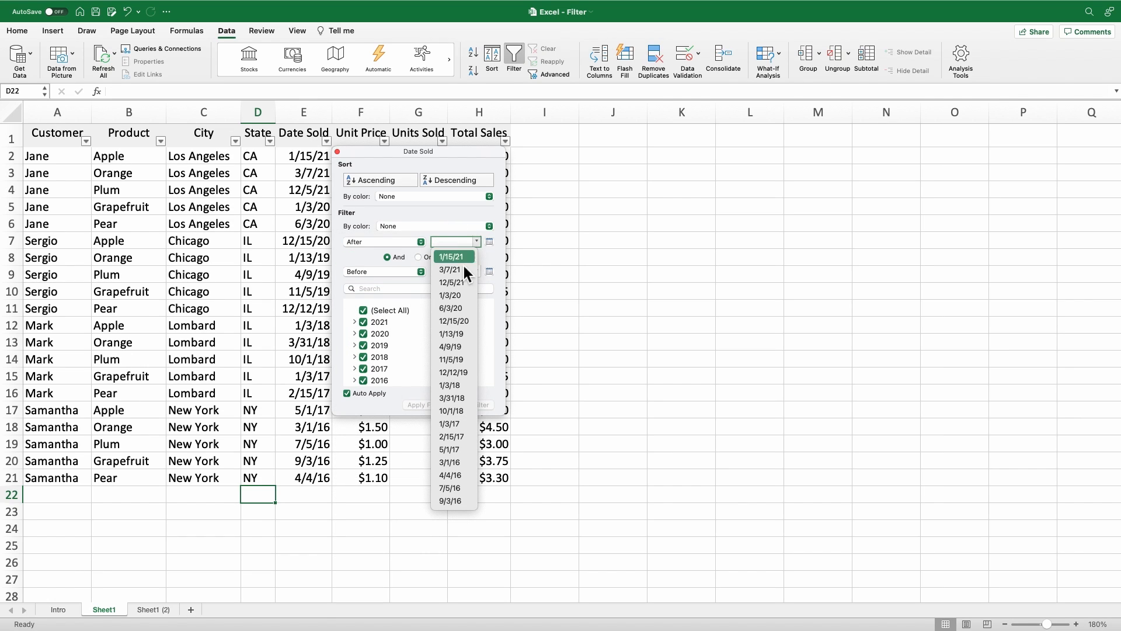
pyautogui.click(458, 336)
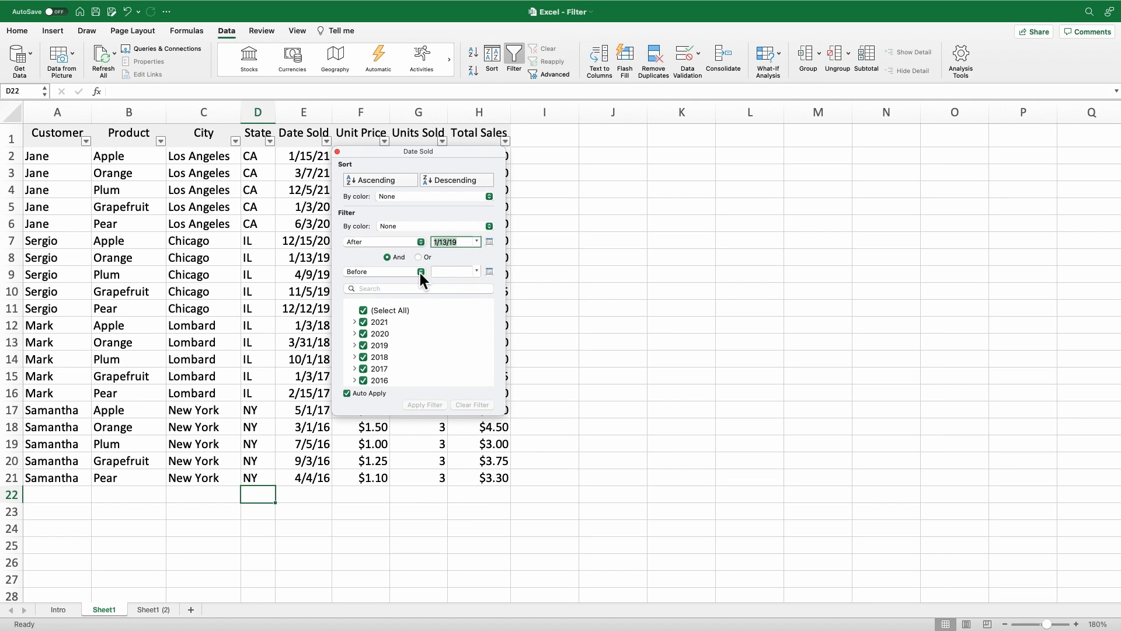
pyautogui.click(477, 272)
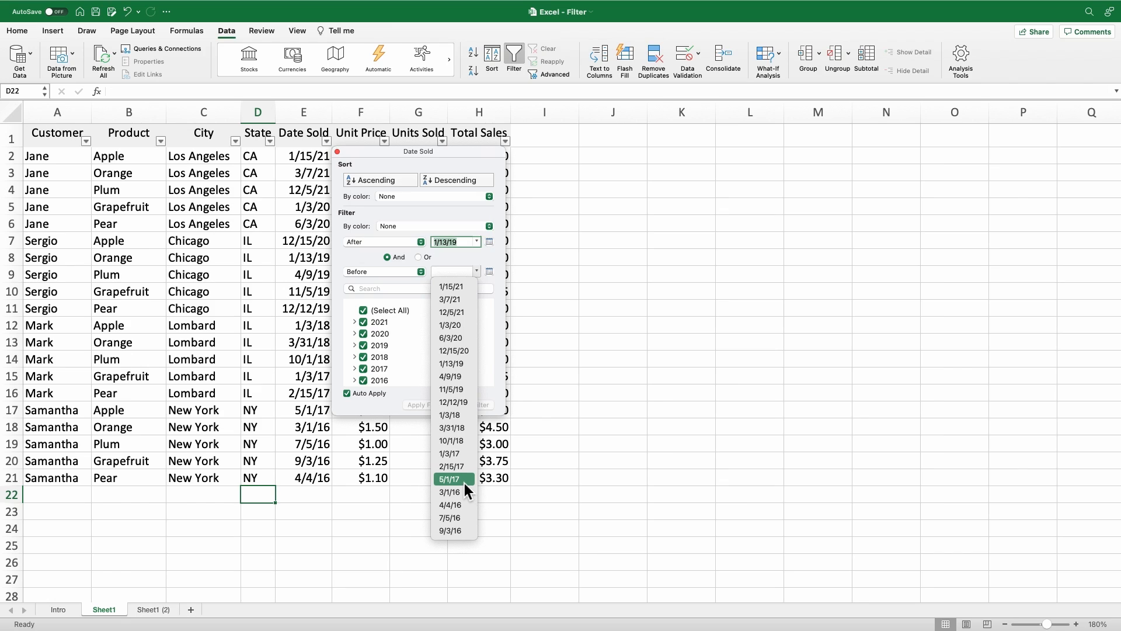
pyautogui.click(448, 313)
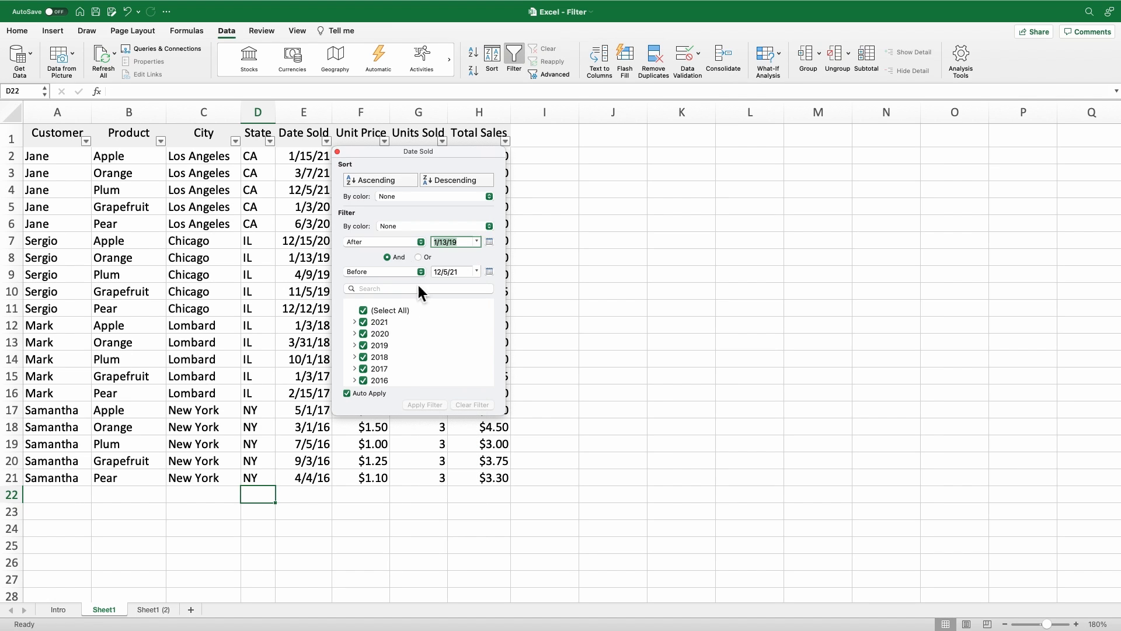
pyautogui.moveTo(373, 155); pyautogui.dragTo(541, 176)
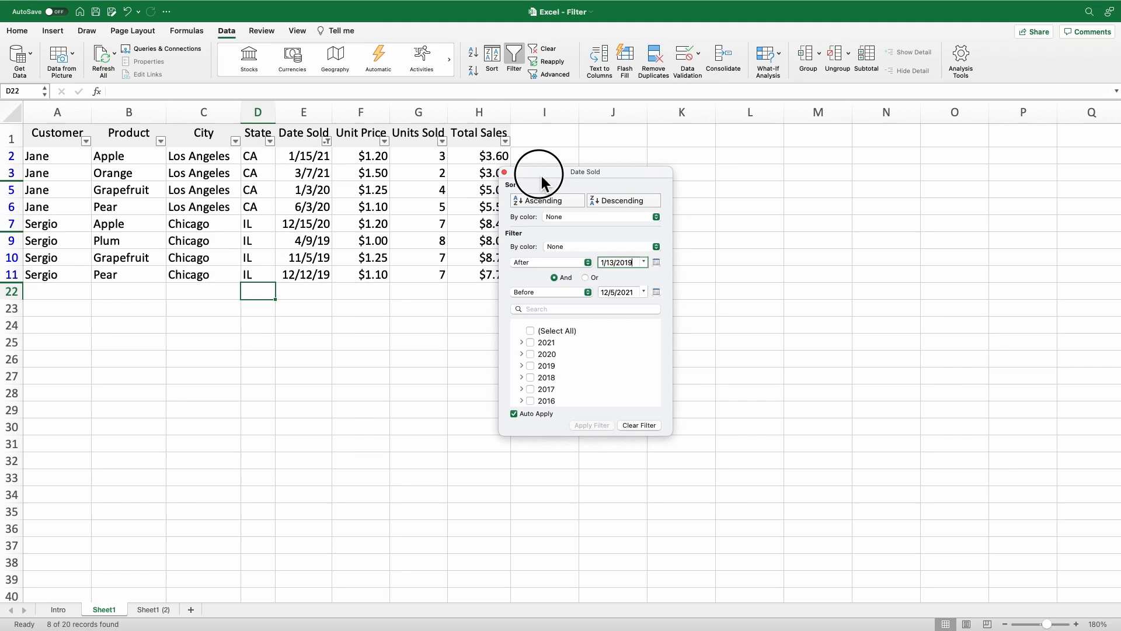
pyautogui.click(506, 173)
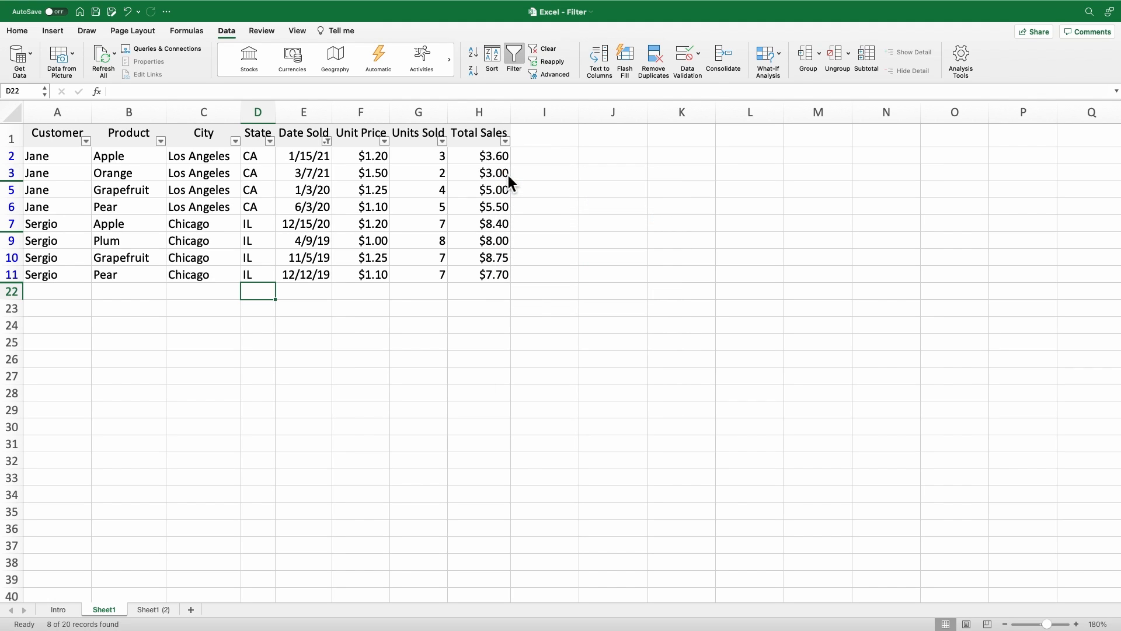
pyautogui.click(326, 141)
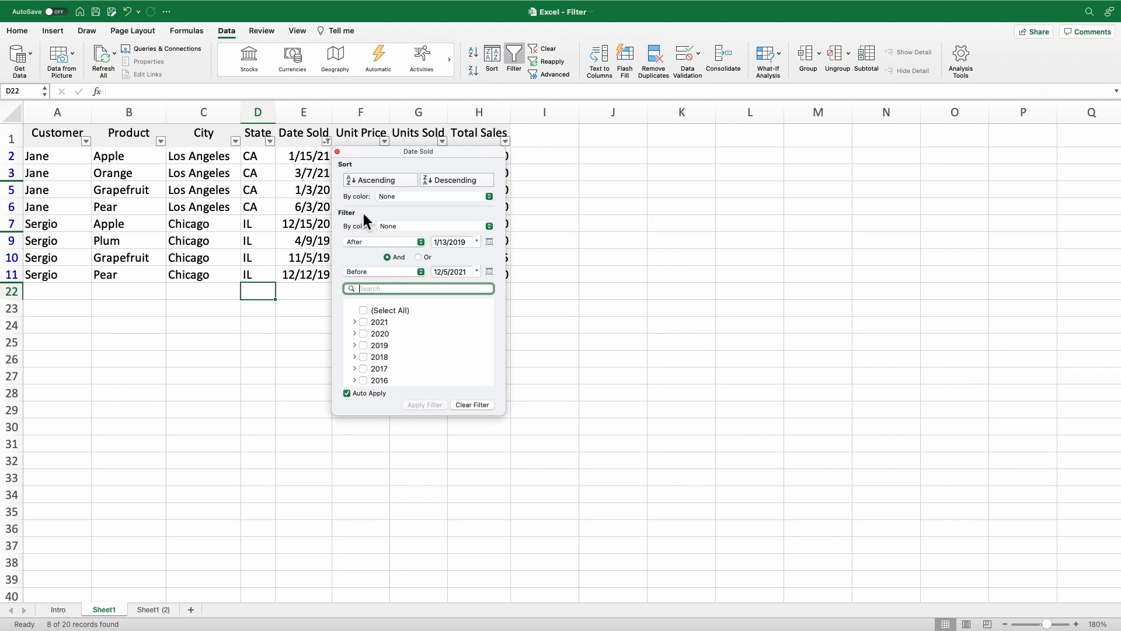
pyautogui.click(472, 405)
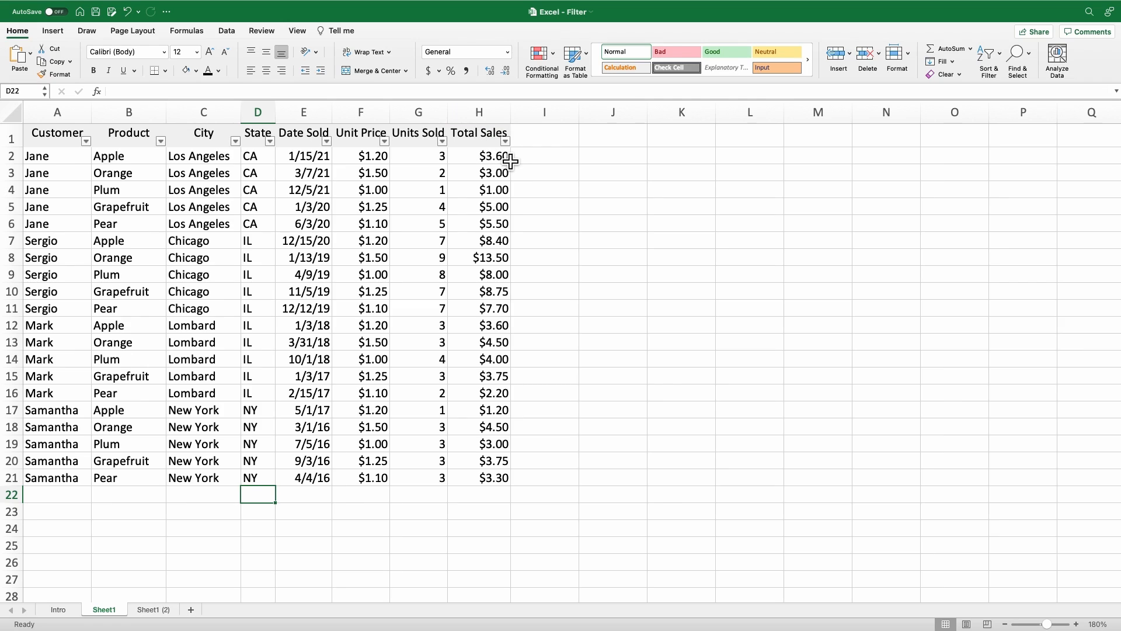
# - Filter the Total Sales column to its top 10 items and close the filter options
pyautogui.click(506, 142)
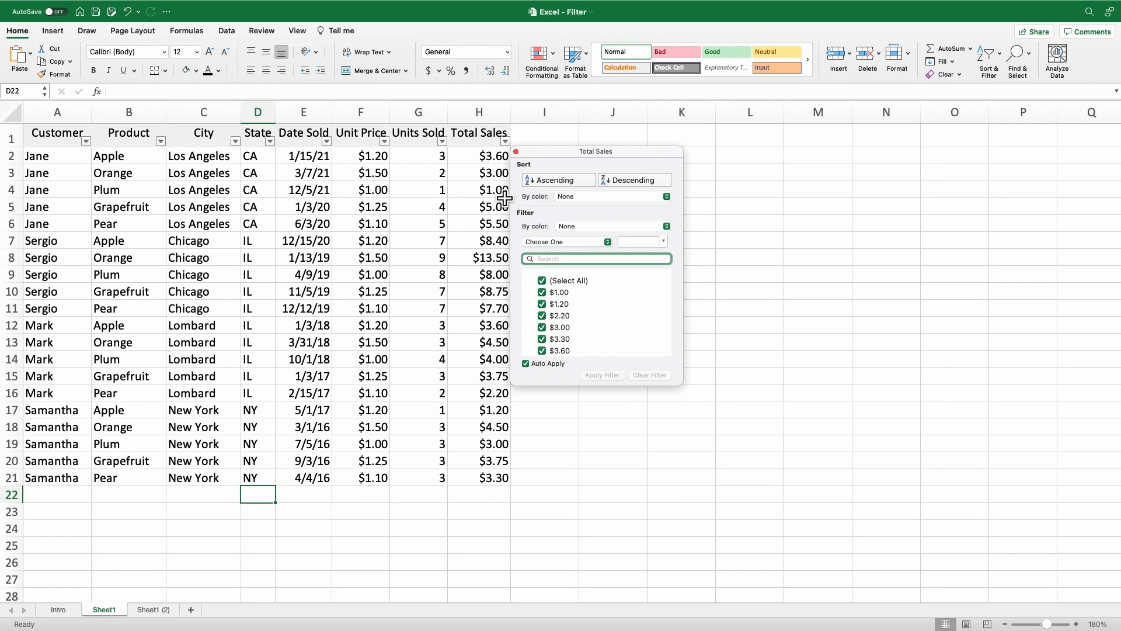
pyautogui.click(554, 241)
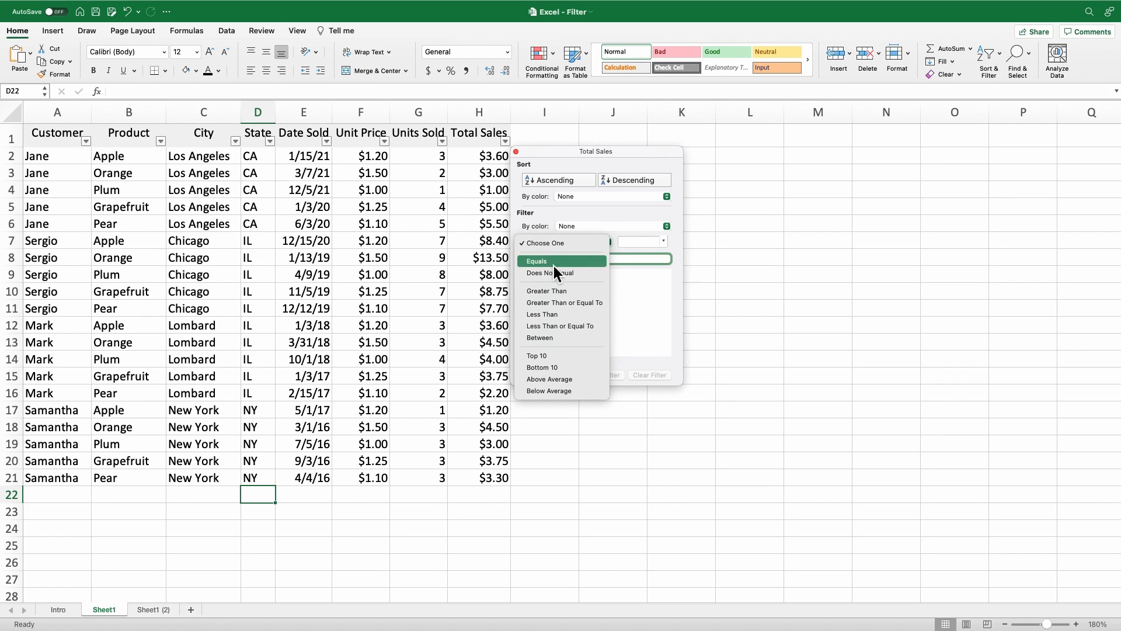
pyautogui.click(552, 360)
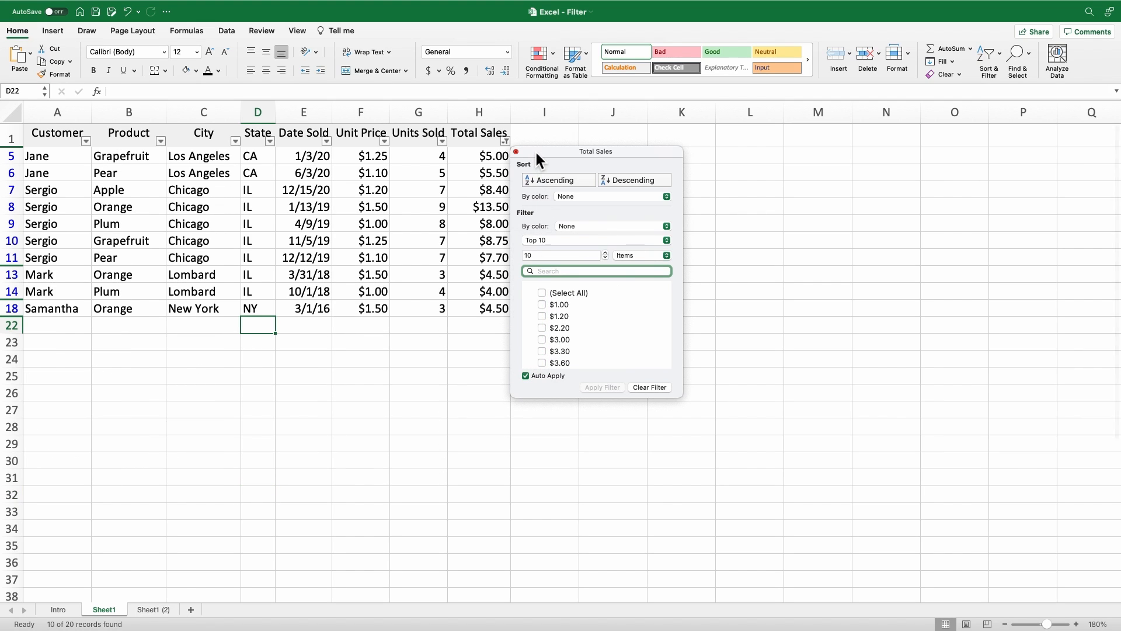
pyautogui.moveTo(536, 152); pyautogui.dragTo(558, 154)
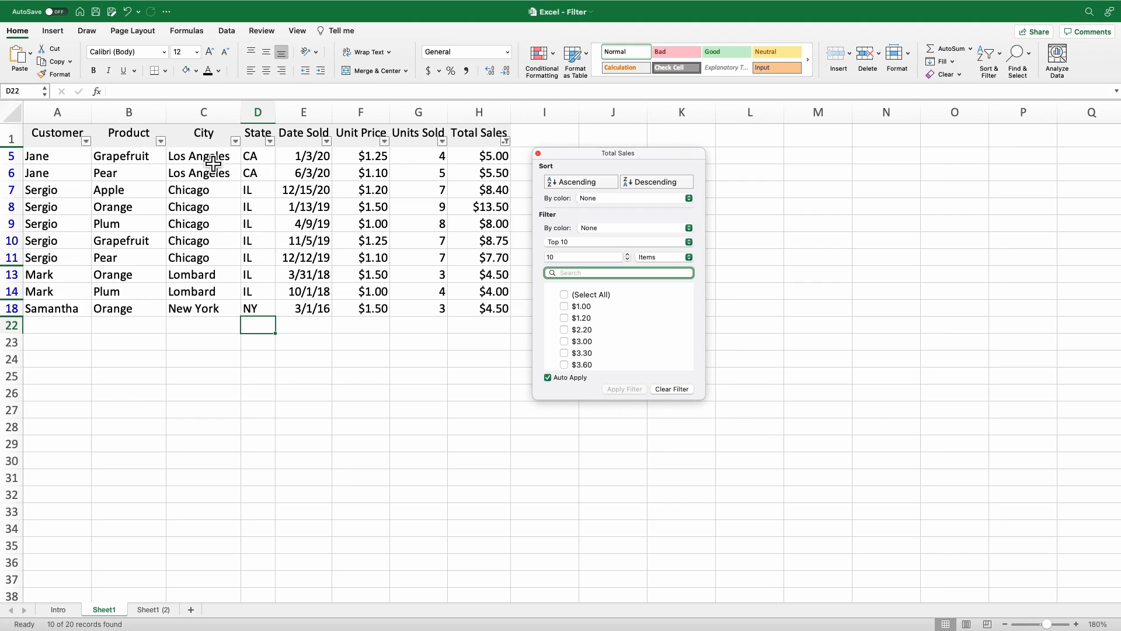
pyautogui.click(244, 146)
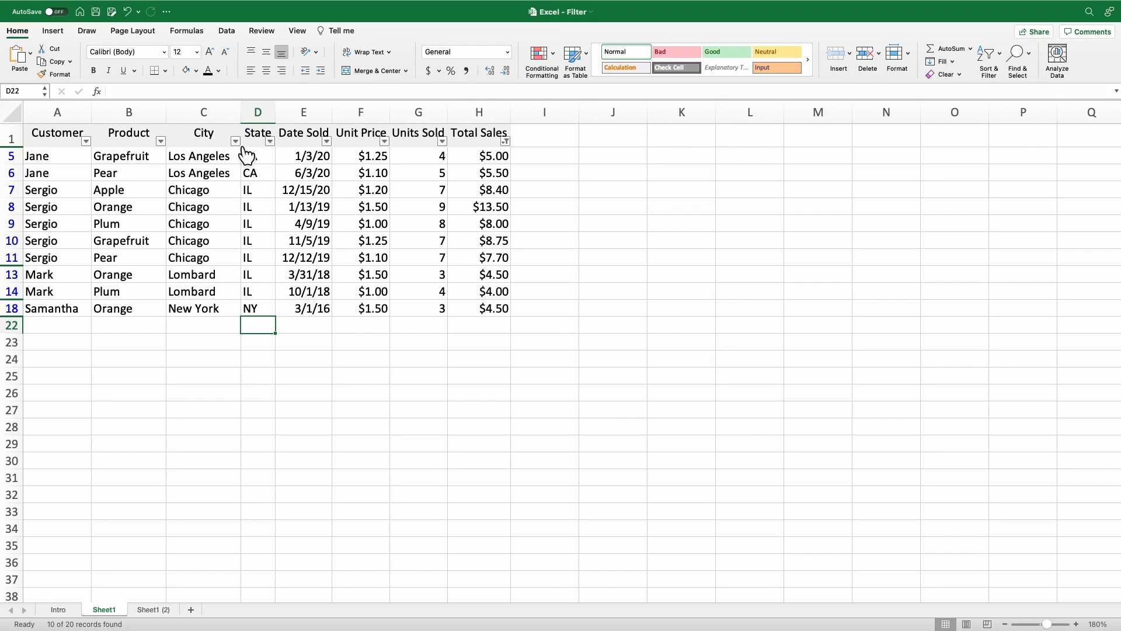
# - Filter the City column to Chicago only, keeping the Total Sales filter, and close the filter options
pyautogui.click(236, 142)
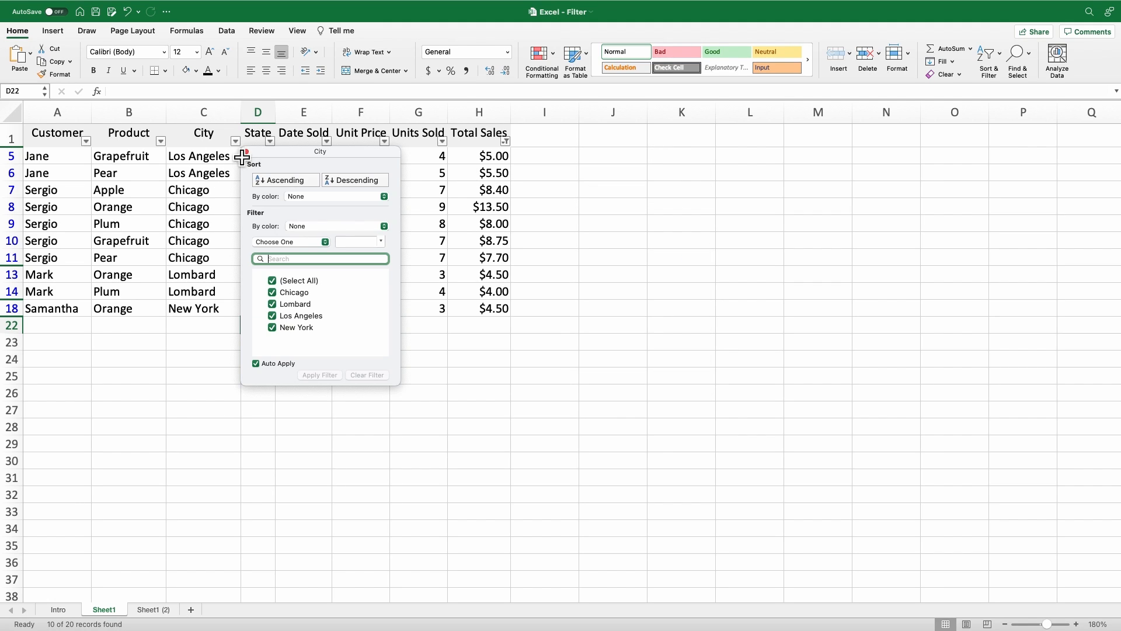
pyautogui.click(273, 294)
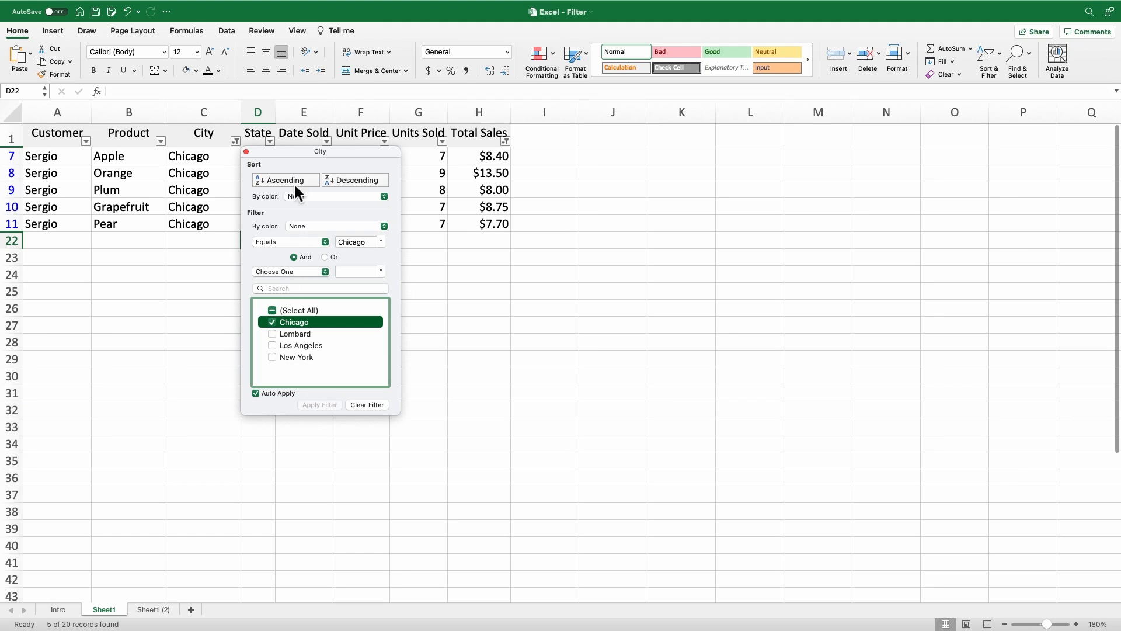
pyautogui.moveTo(294, 155); pyautogui.dragTo(335, 268)
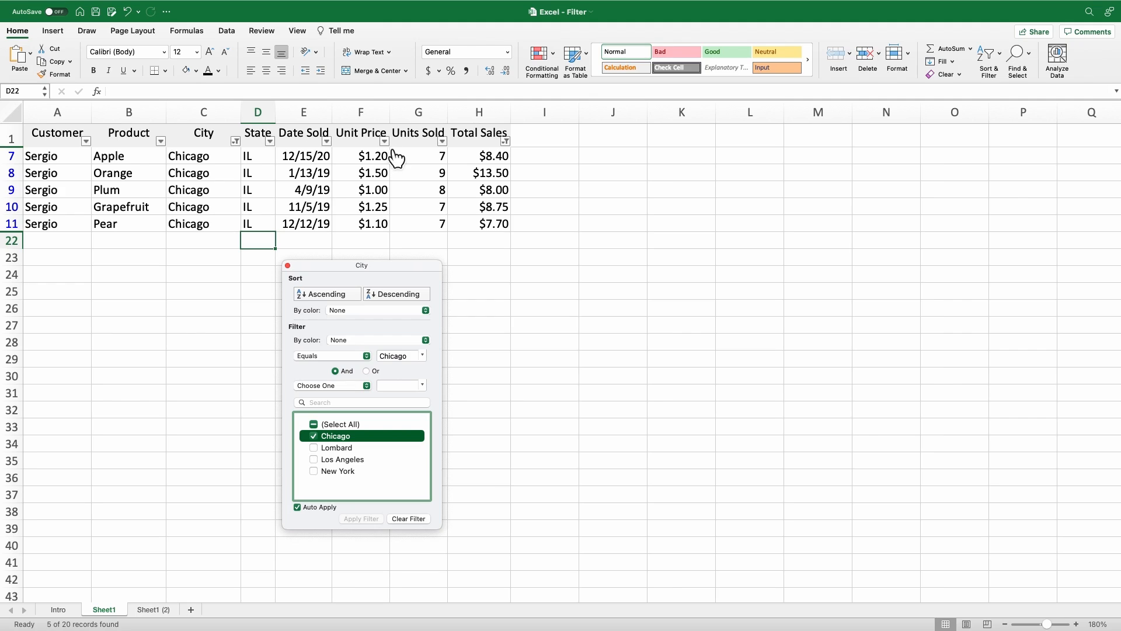
pyautogui.click(330, 142)
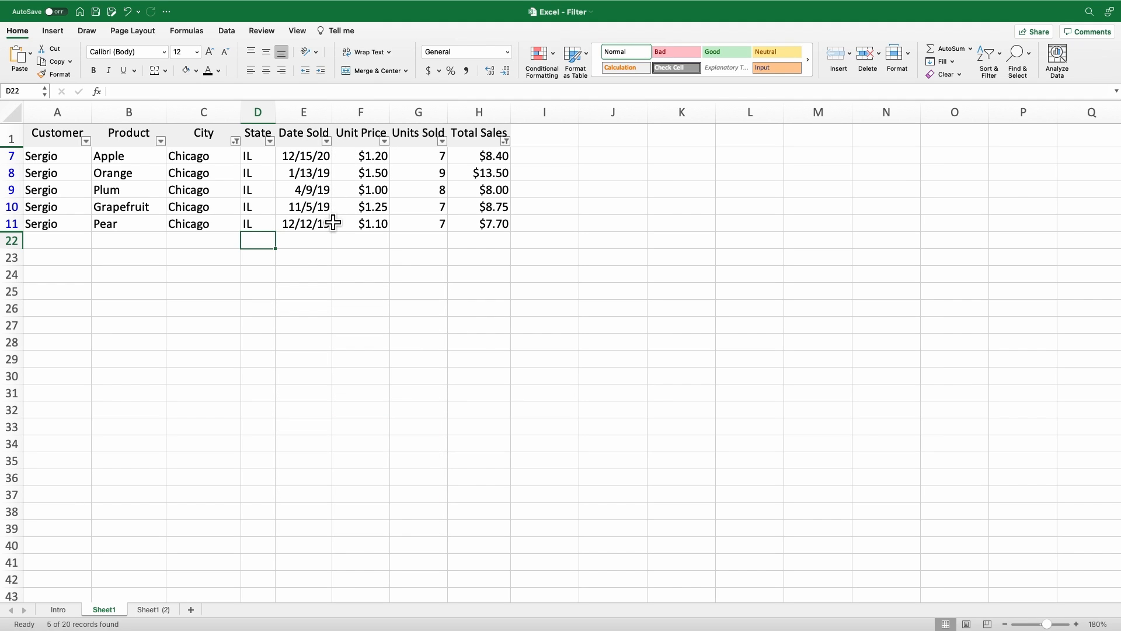
# - Filter the Date Sold column to the year 2019 only, on top of the existing filters
pyautogui.click(327, 142)
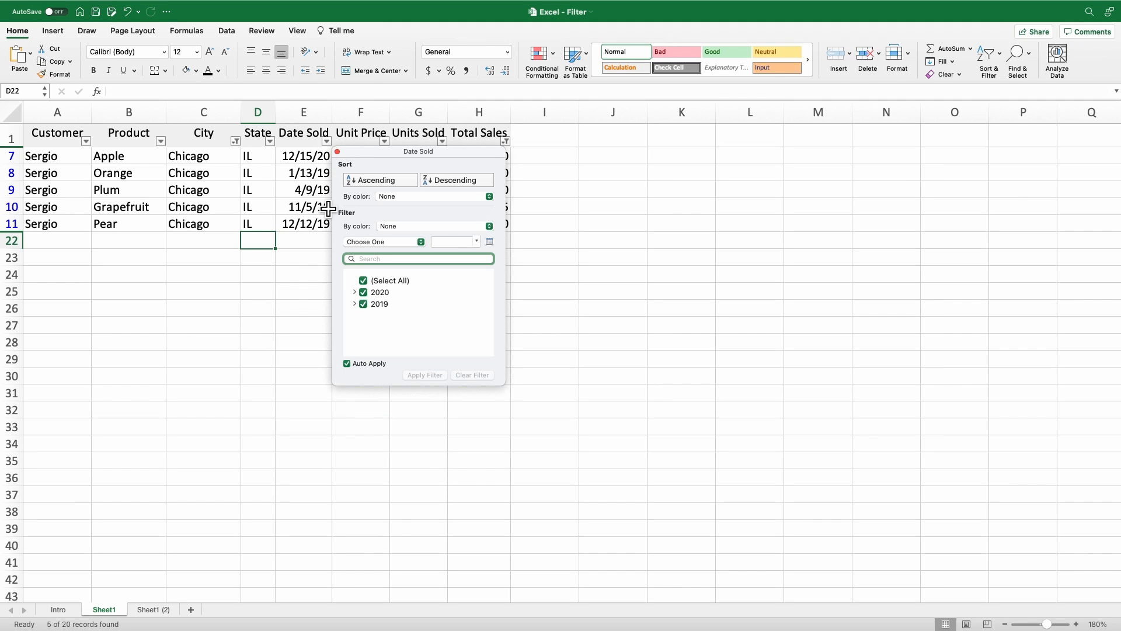
pyautogui.click(367, 282)
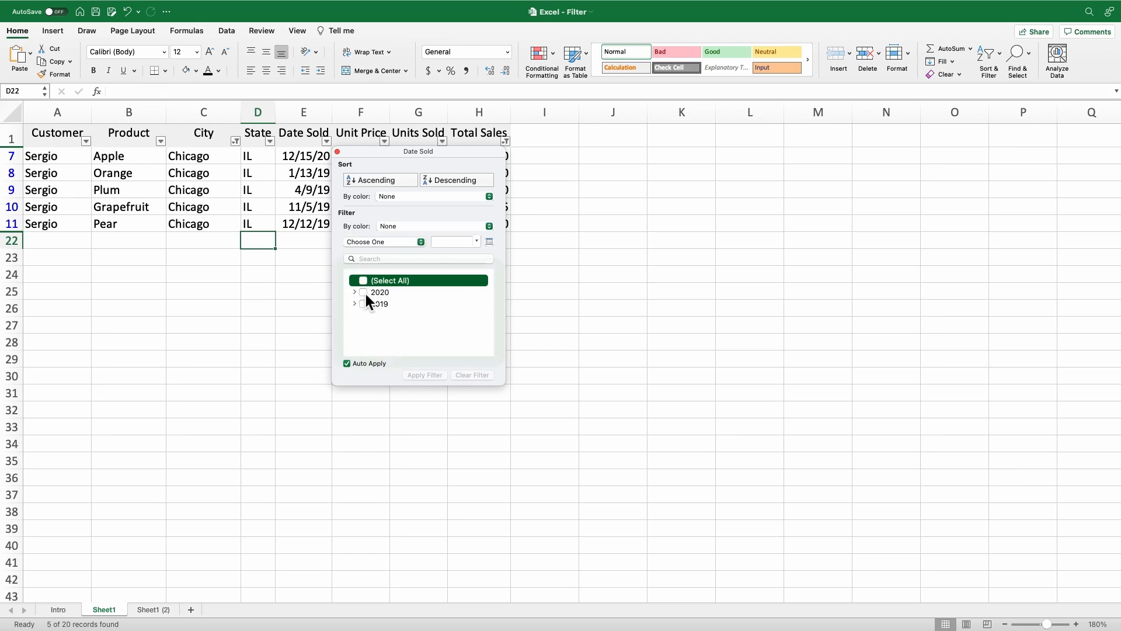
pyautogui.click(365, 304)
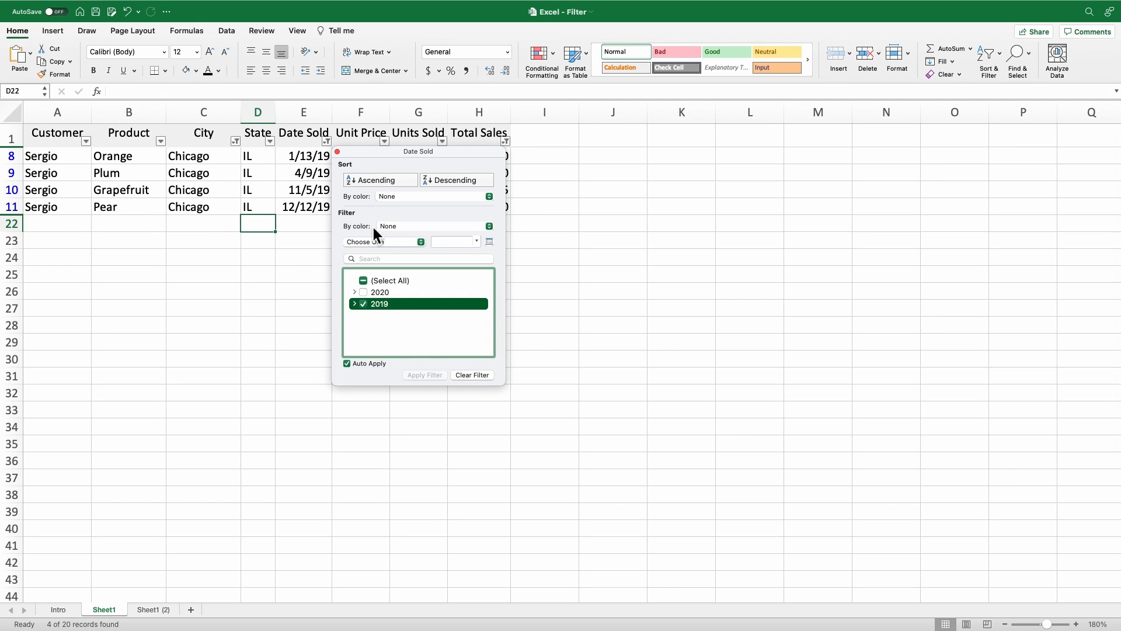
pyautogui.moveTo(371, 157); pyautogui.dragTo(328, 249)
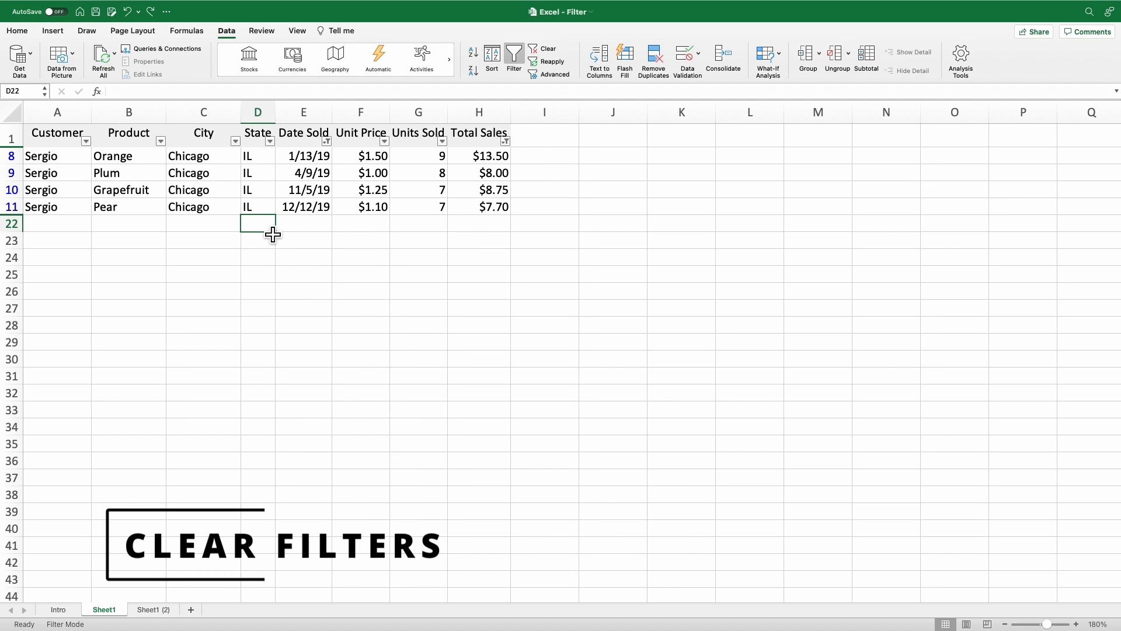
# - Clear the Date Sold column's filter, and clear all remaining filters from the table at once
pyautogui.click(327, 142)
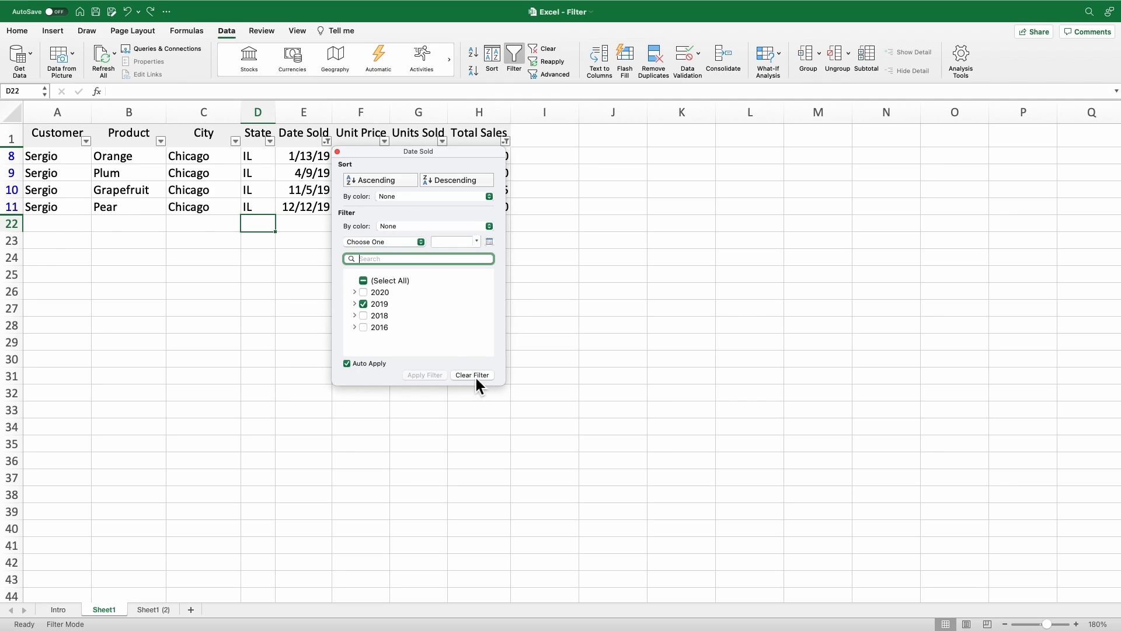
pyautogui.click(475, 375)
pyautogui.click(339, 153)
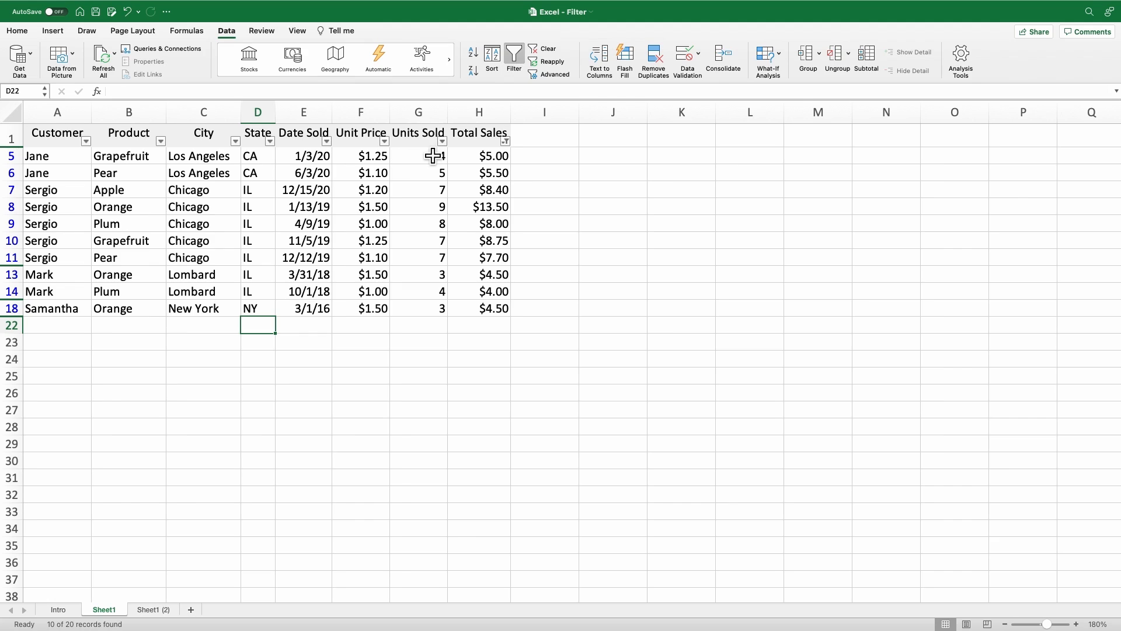
pyautogui.click(553, 50)
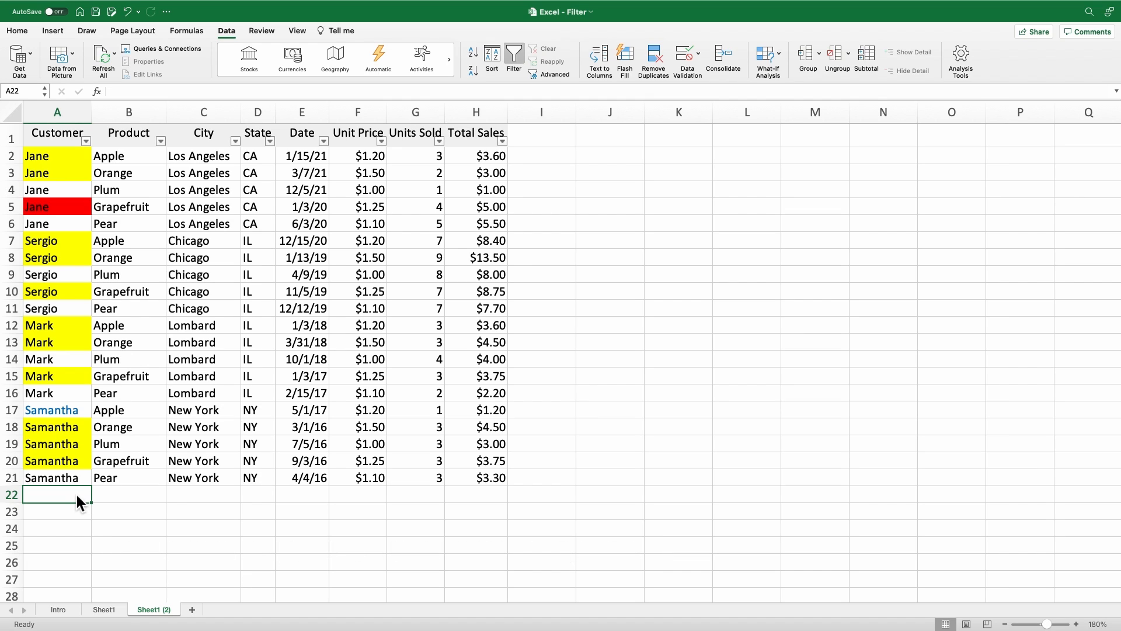
# - Filter the Customer column by cell color to show only the yellow-filled cells
pyautogui.click(87, 141)
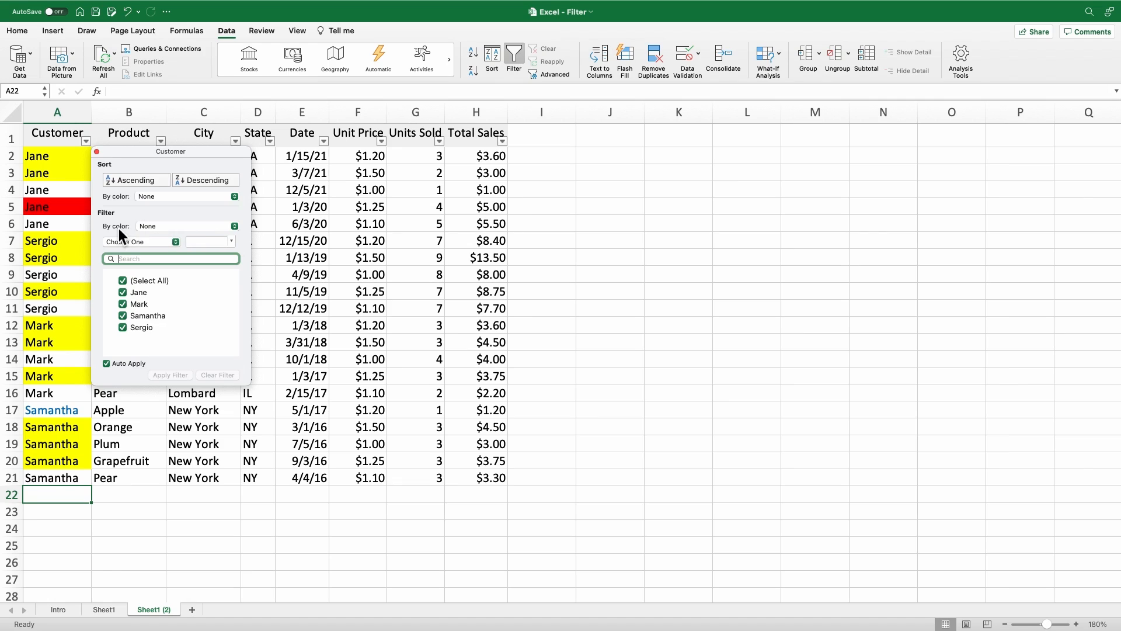
pyautogui.click(229, 228)
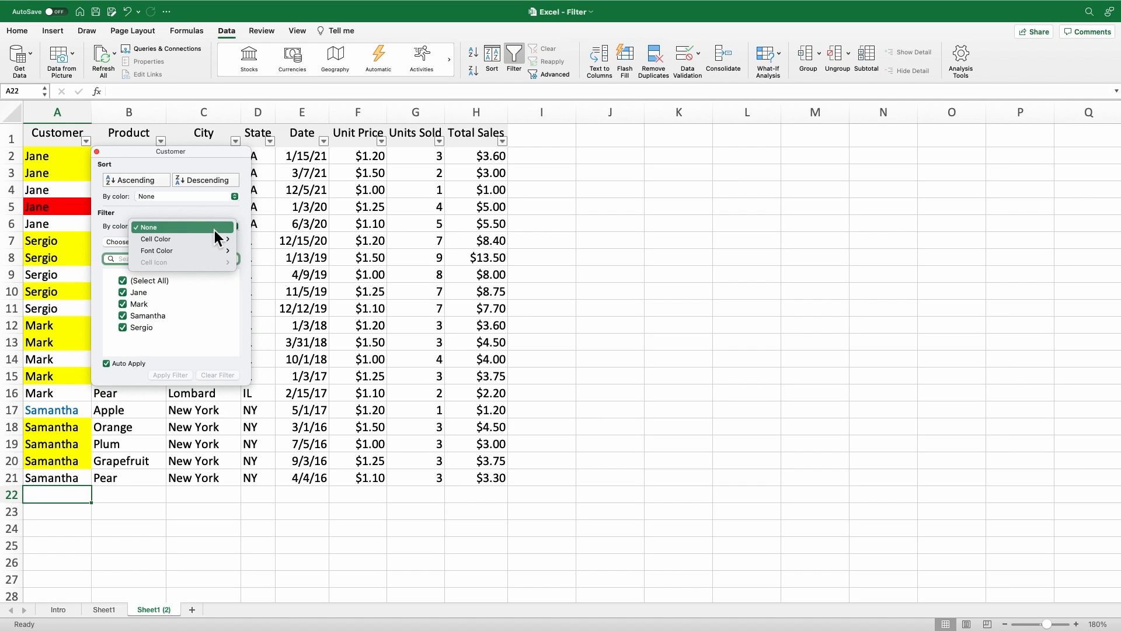
pyautogui.moveTo(198, 240)
pyautogui.click(263, 240)
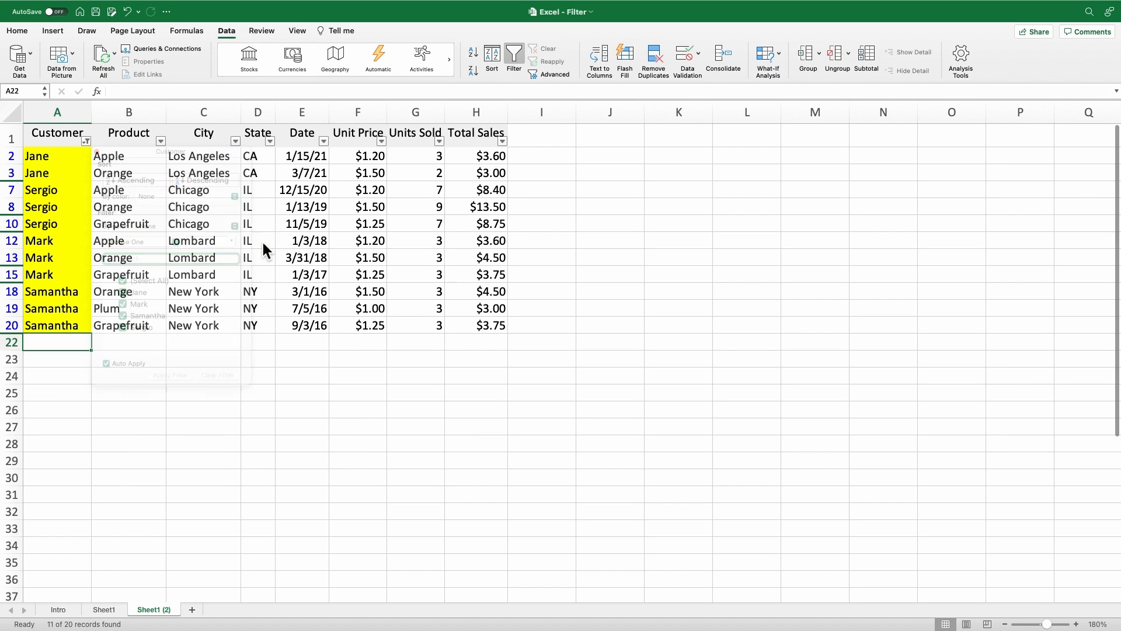
# - Switch the Customer column's cell color filter to Red
pyautogui.click(86, 141)
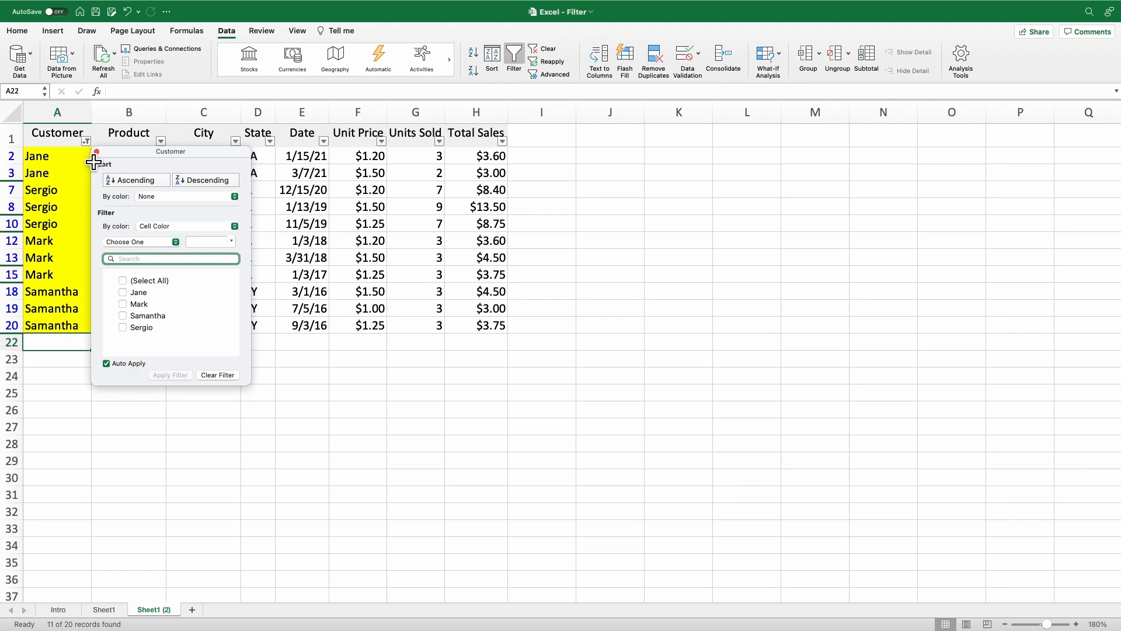
pyautogui.click(236, 227)
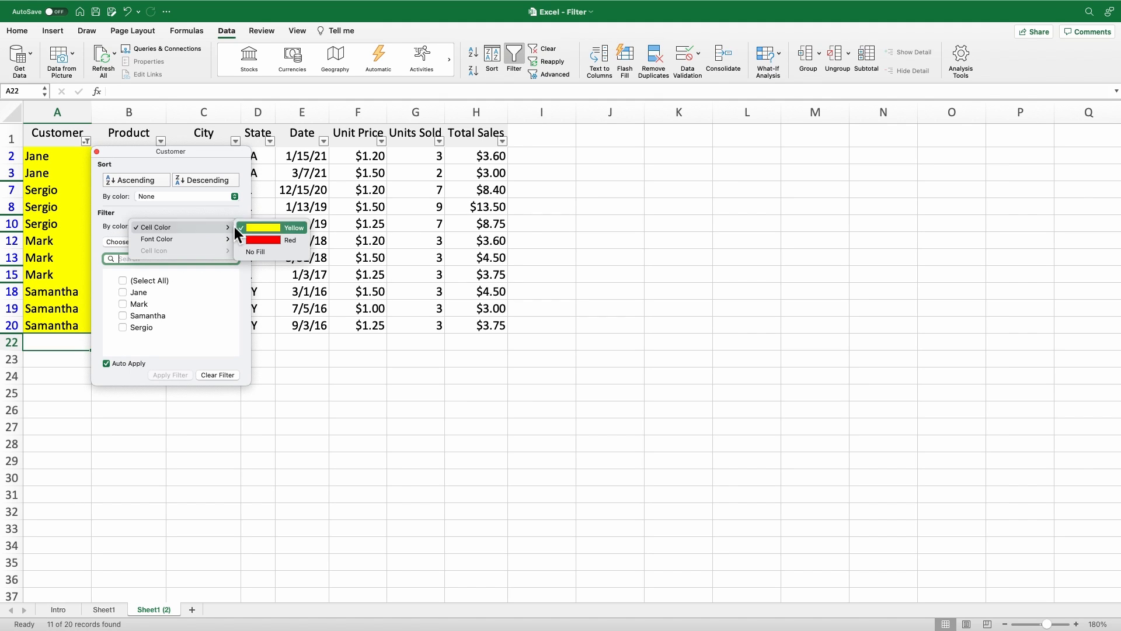
pyautogui.moveTo(217, 236)
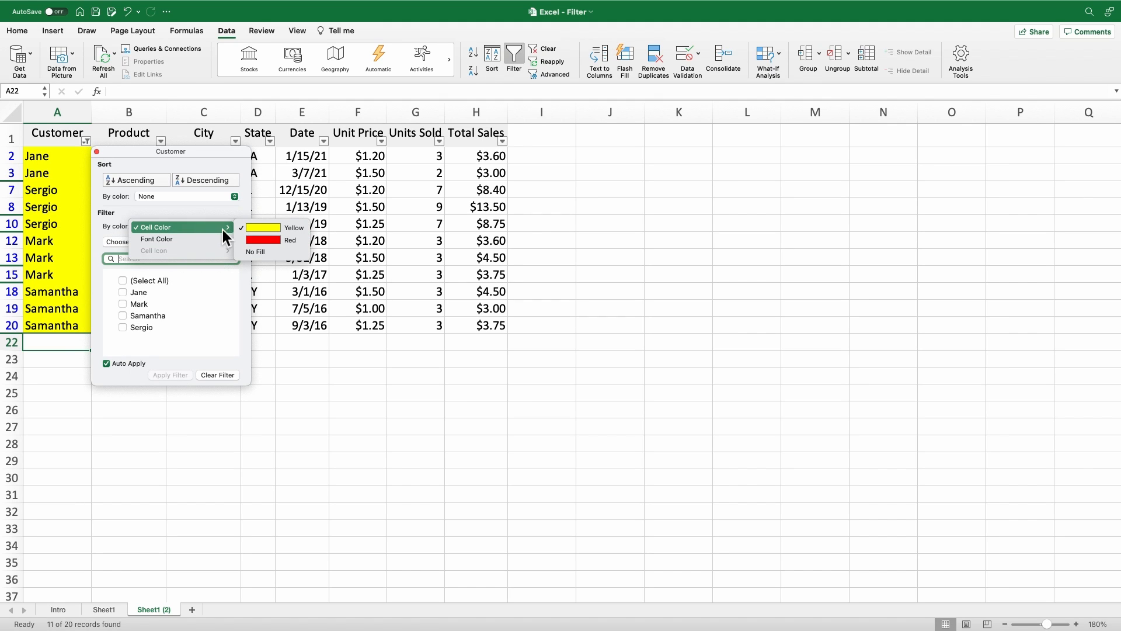
pyautogui.click(261, 239)
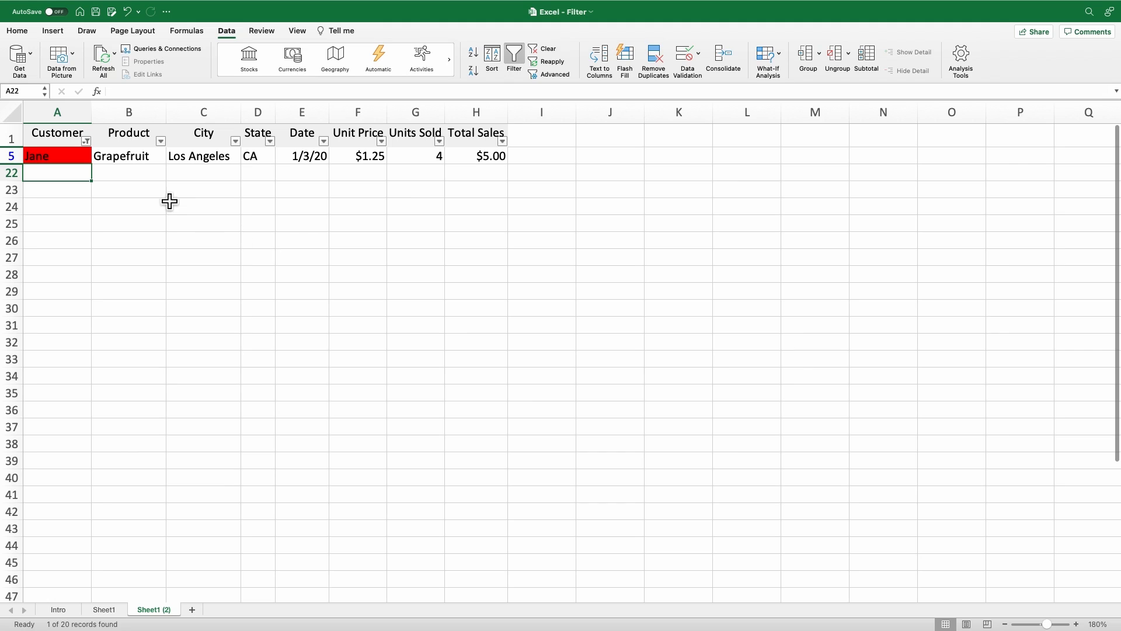
# - Filter the Customer column by the Dark Blue font color, and turn off filtering for the whole table
pyautogui.click(87, 141)
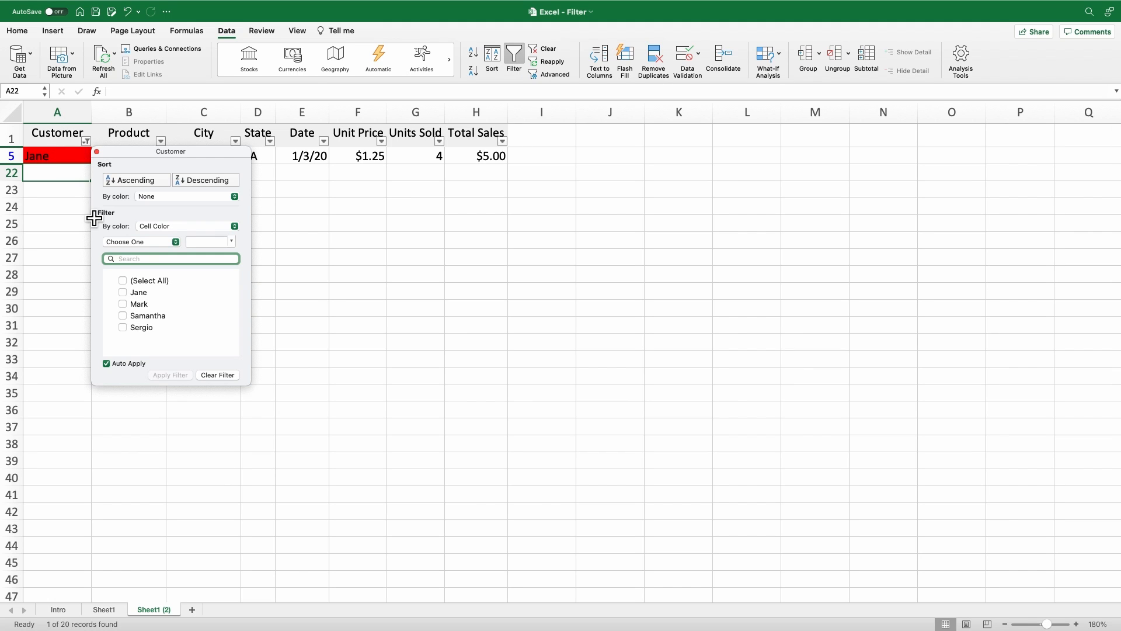
pyautogui.click(193, 229)
pyautogui.moveTo(193, 229)
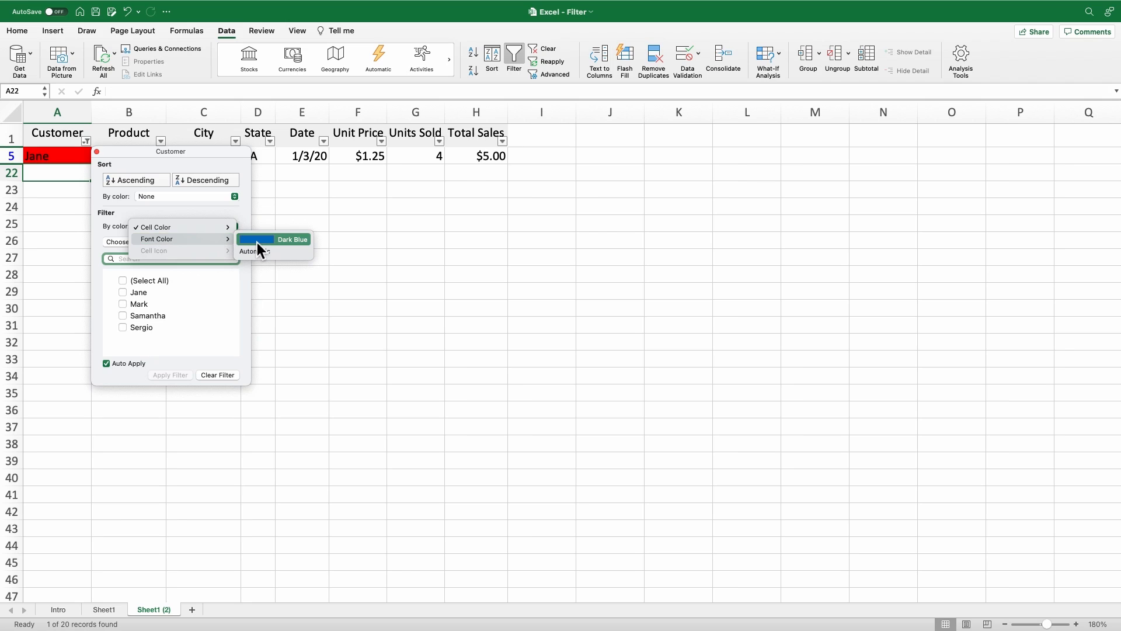
pyautogui.click(257, 243)
pyautogui.press('super+shift+f')
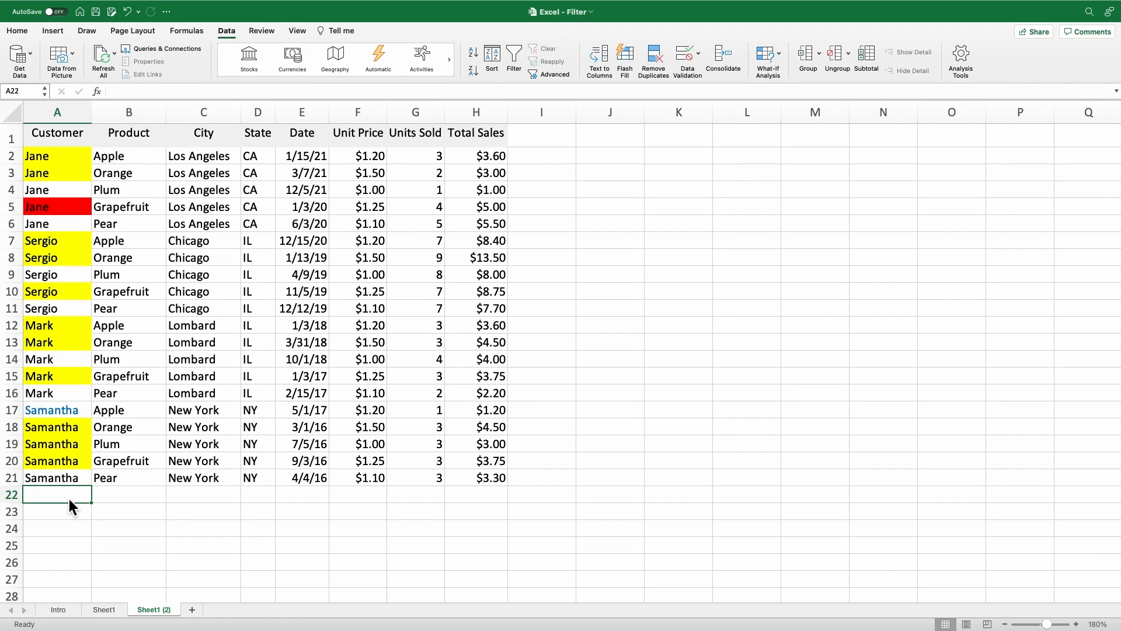